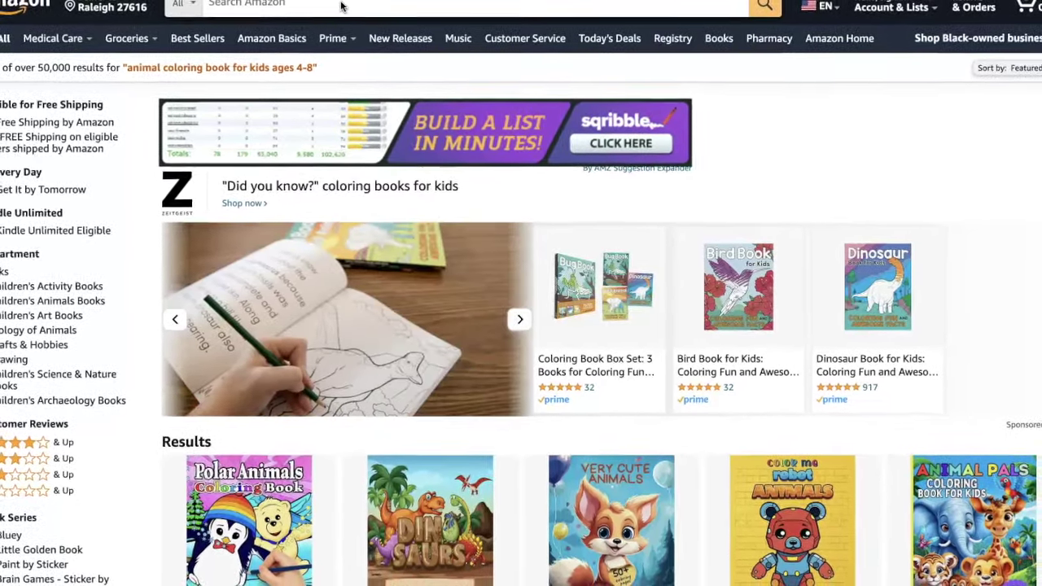
Search Amazon for 'animal coloring' and review the autocomplete keyword suggestions.
click(344, 10)
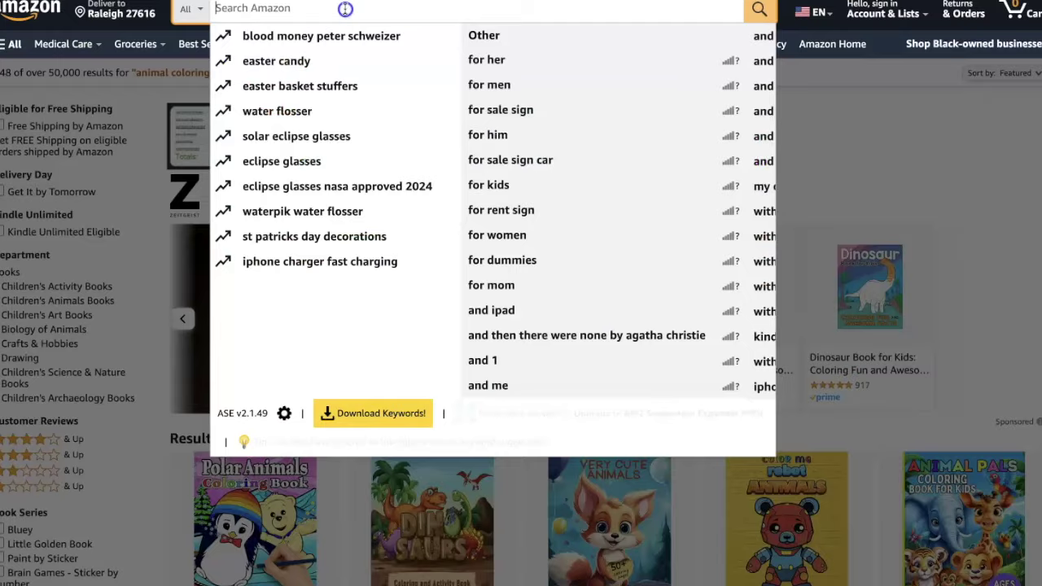
text(animal co)
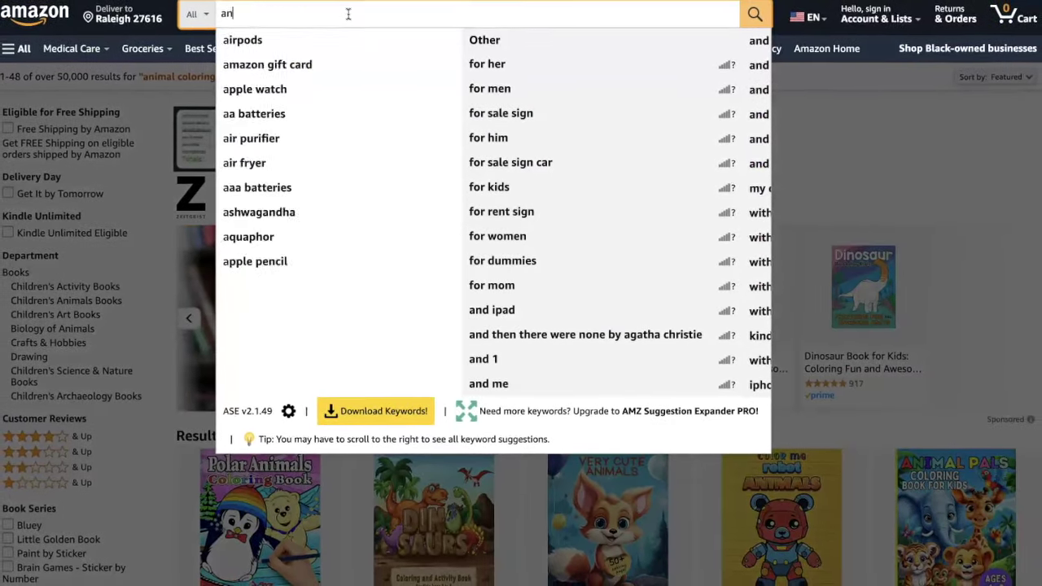
text(loring)
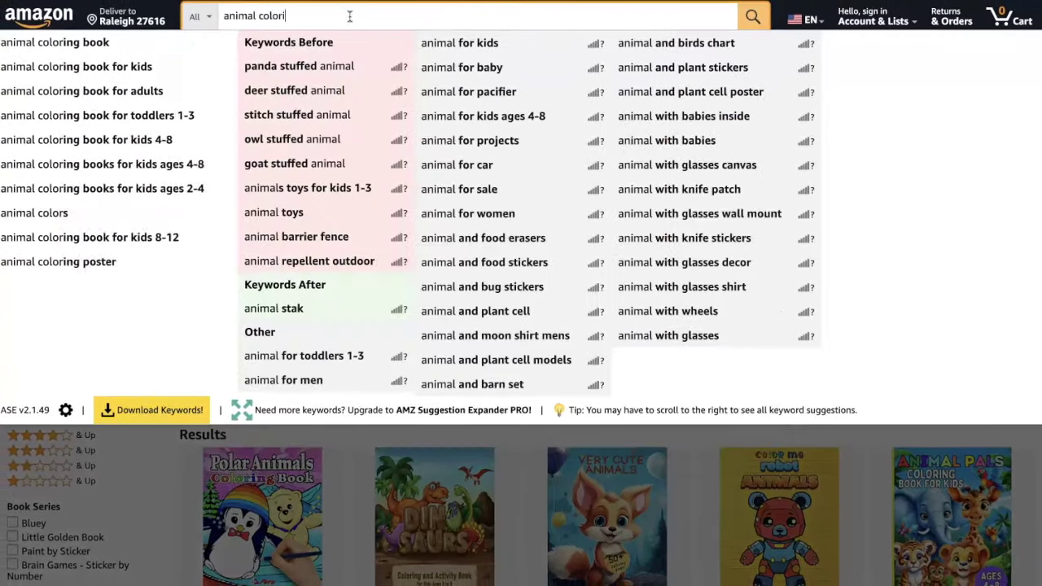
key(BackSpace)
key(BackSpace)
key(BackSpace)
key(BackSpace)
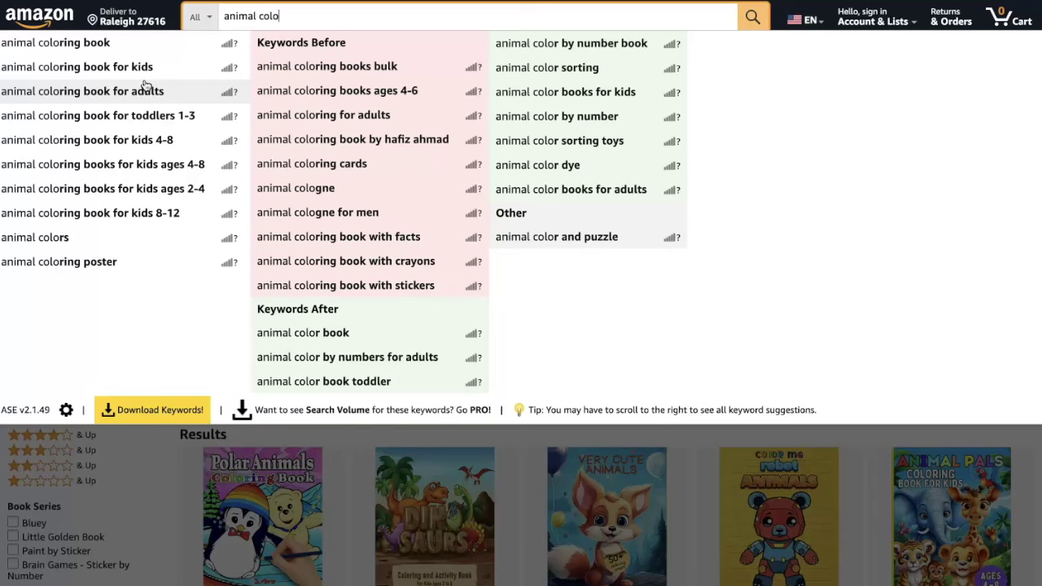
text(ring)
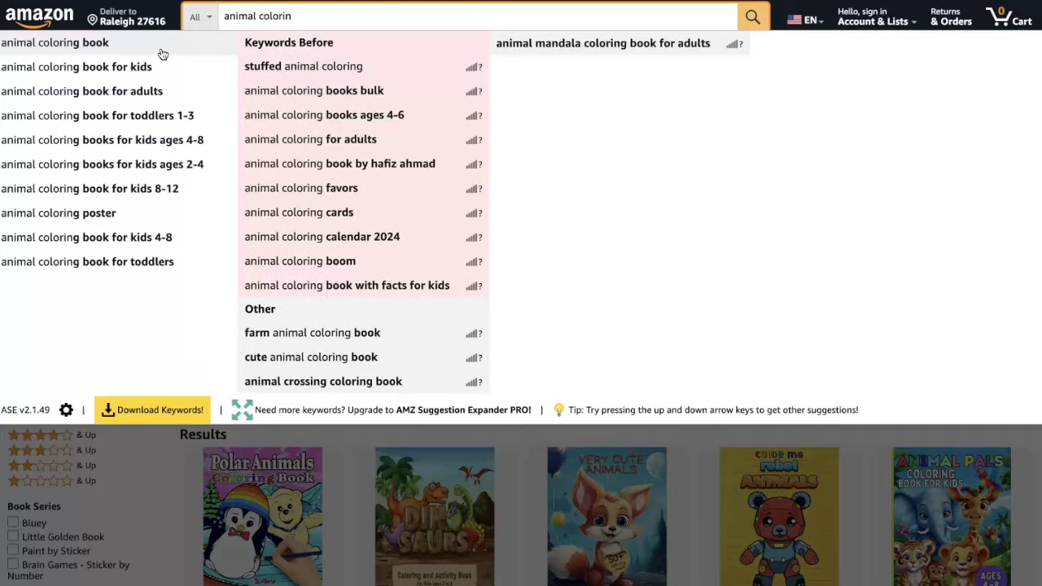
Erase the Amazon search text back to 'animal'.
key(BackSpace)
key(BackSpace)
key(BackSpace)
key(BackSpace)
key(BackSpace)
key(BackSpace)
key(BackSpace)
key(BackSpace)
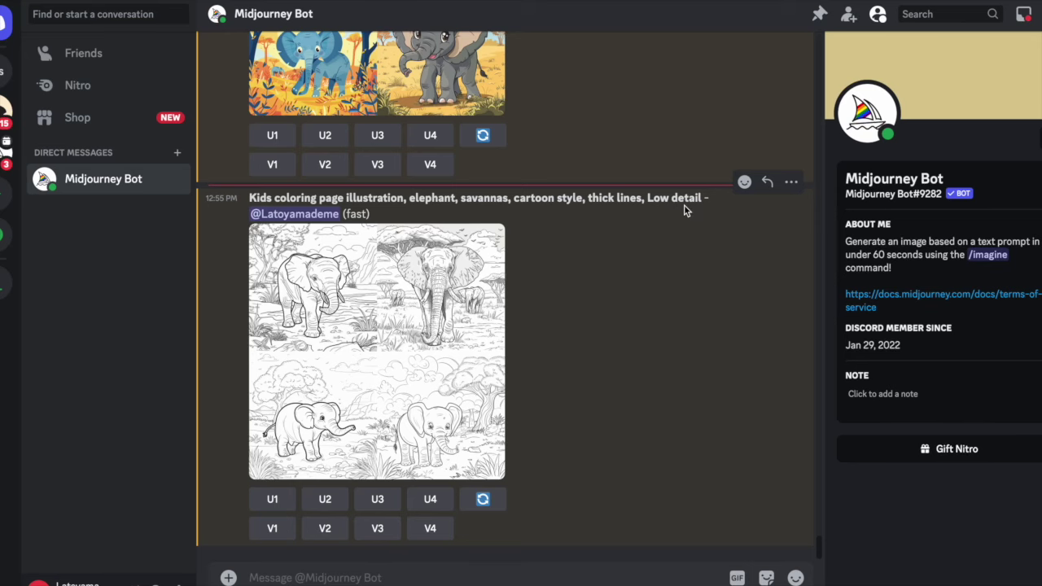
Preview the four-elephant grid, then upscale image #3 with U3.
click(387, 371)
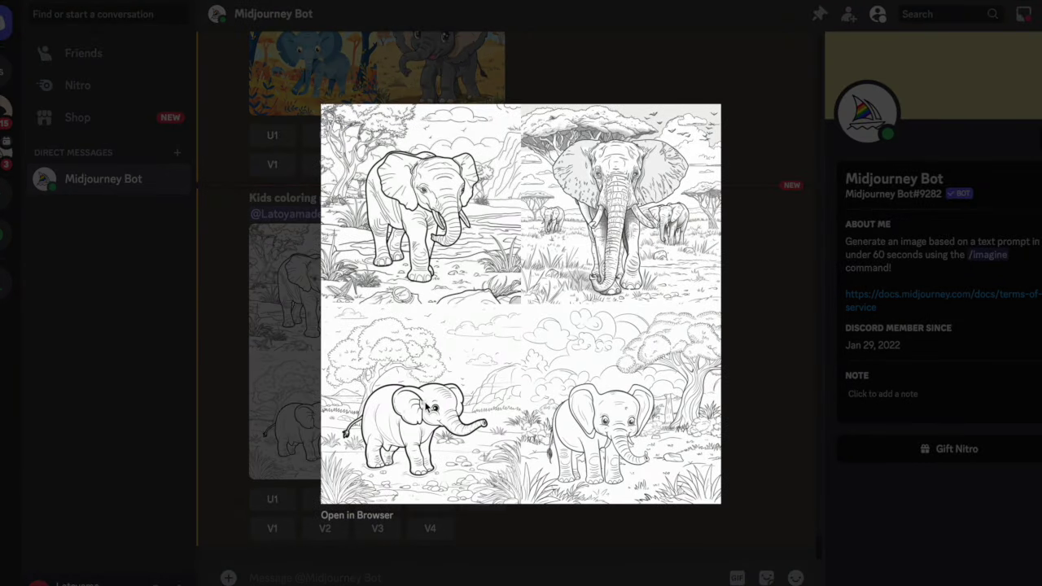
click(741, 338)
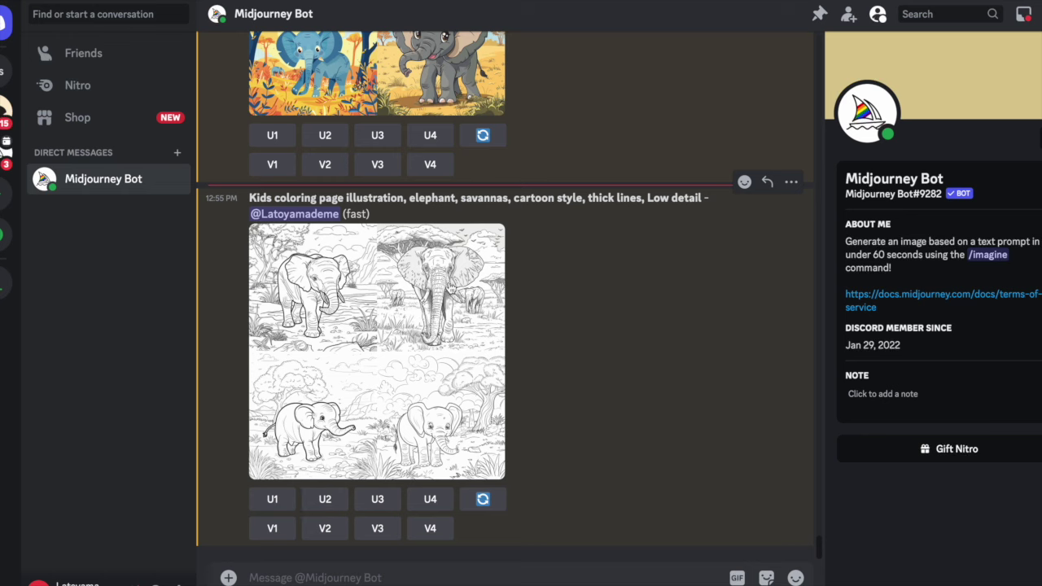
click(376, 499)
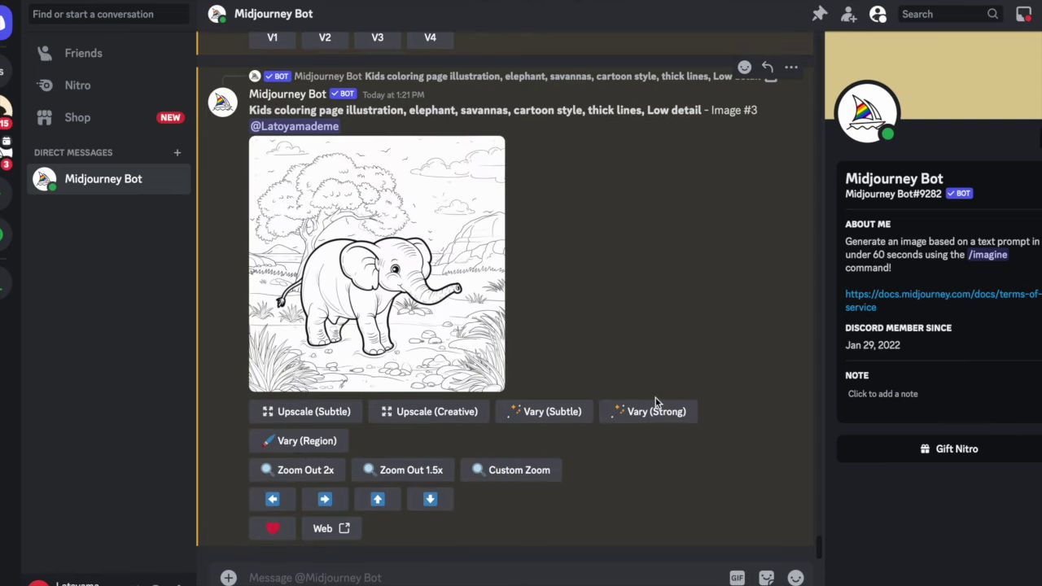
Inspect the upscaled elephant page full size and open it on the Midjourney website.
click(427, 312)
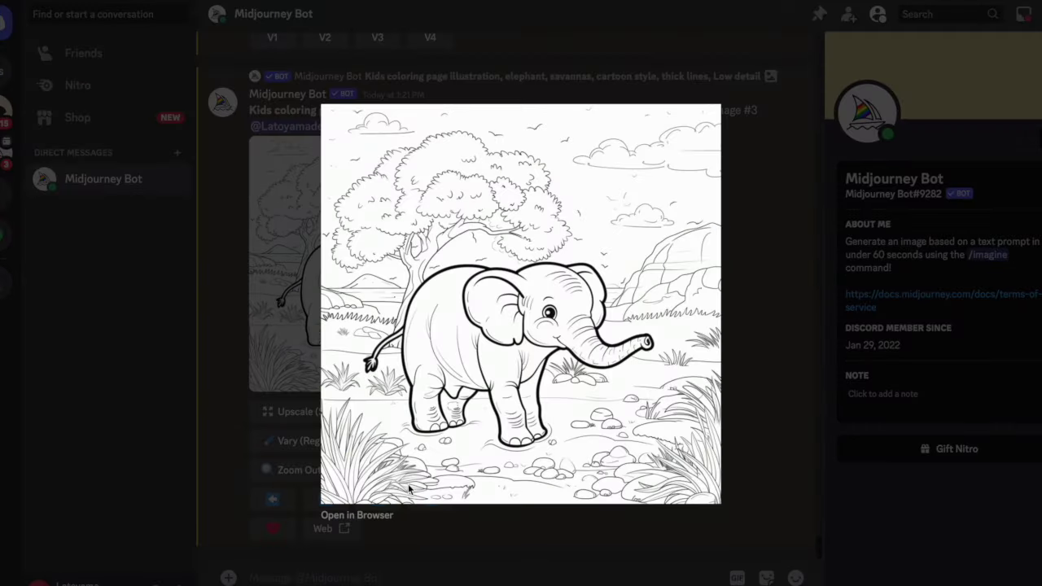
click(365, 516)
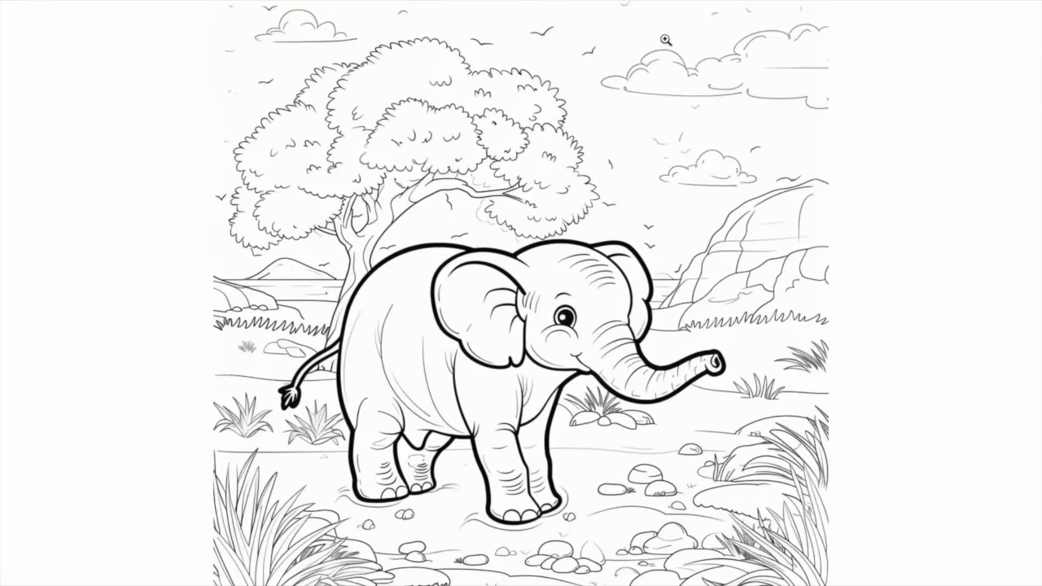
click(657, 100)
click(666, 101)
key(super+w)
click(763, 284)
click(345, 526)
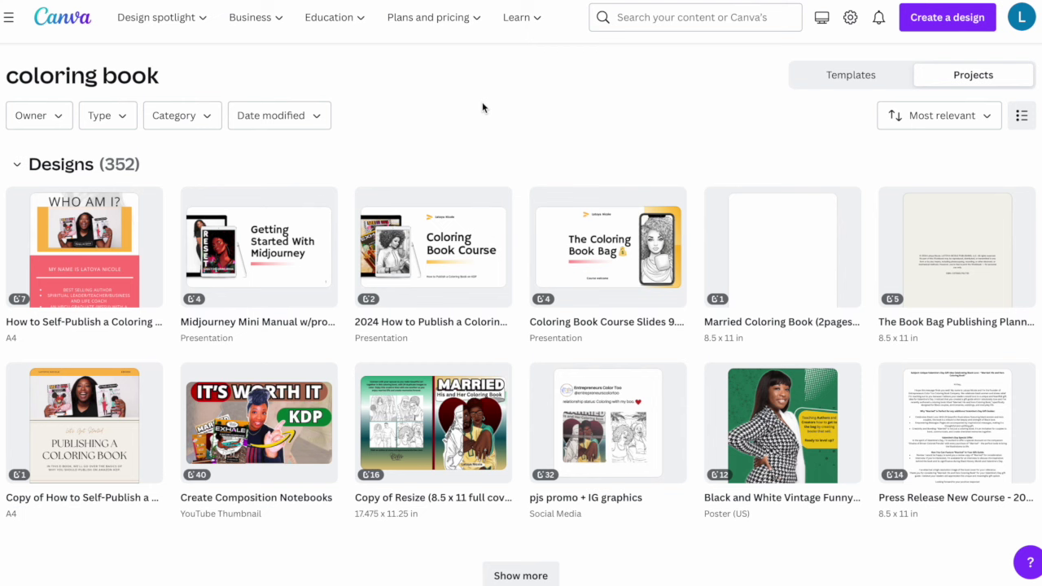
Search Canva for 'color' templates and browse the coloring book results.
click(683, 16)
text(coloring book)
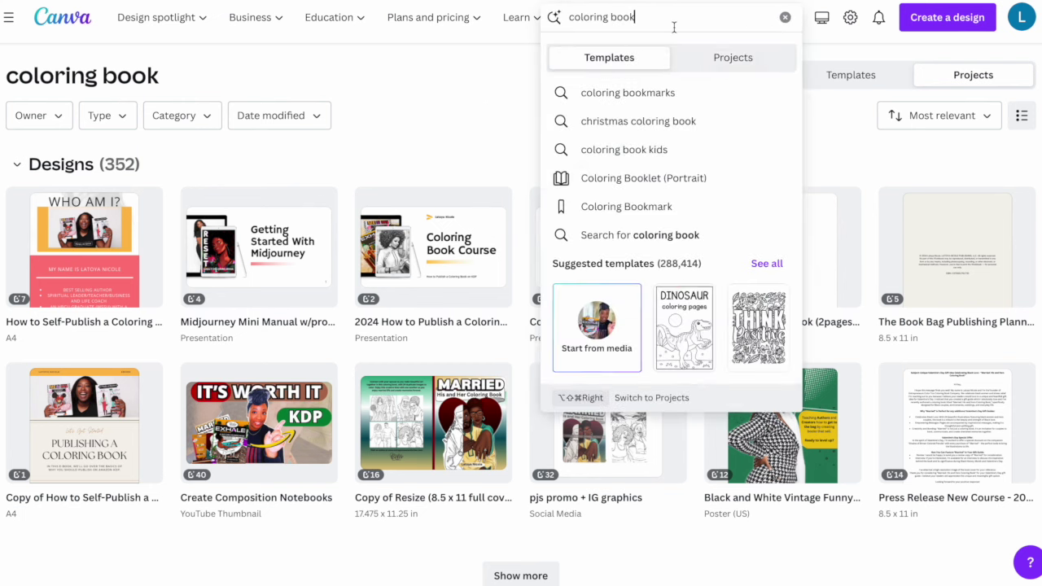
key(Return)
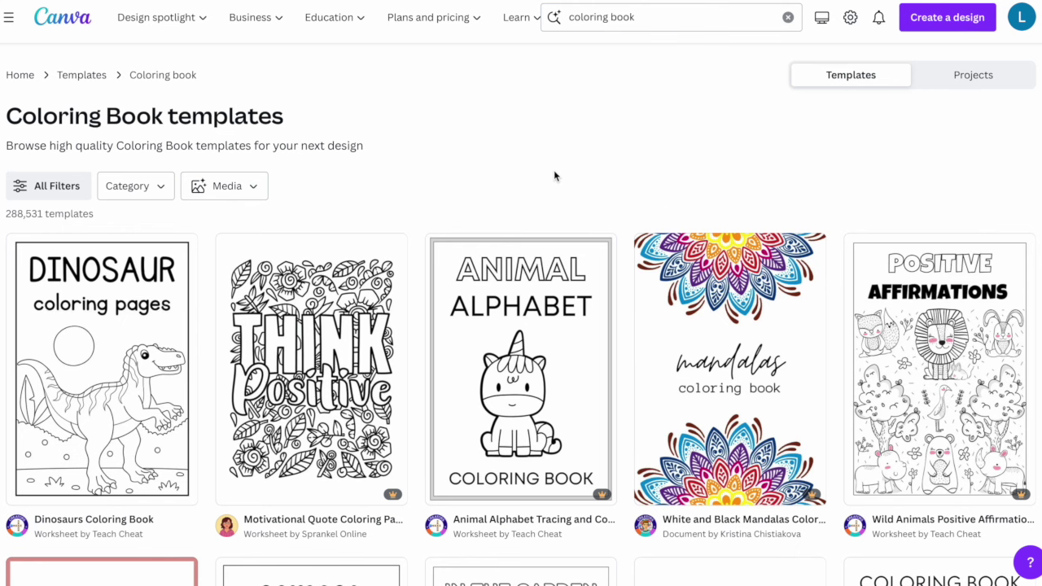
scroll(555, 176, down, 2)
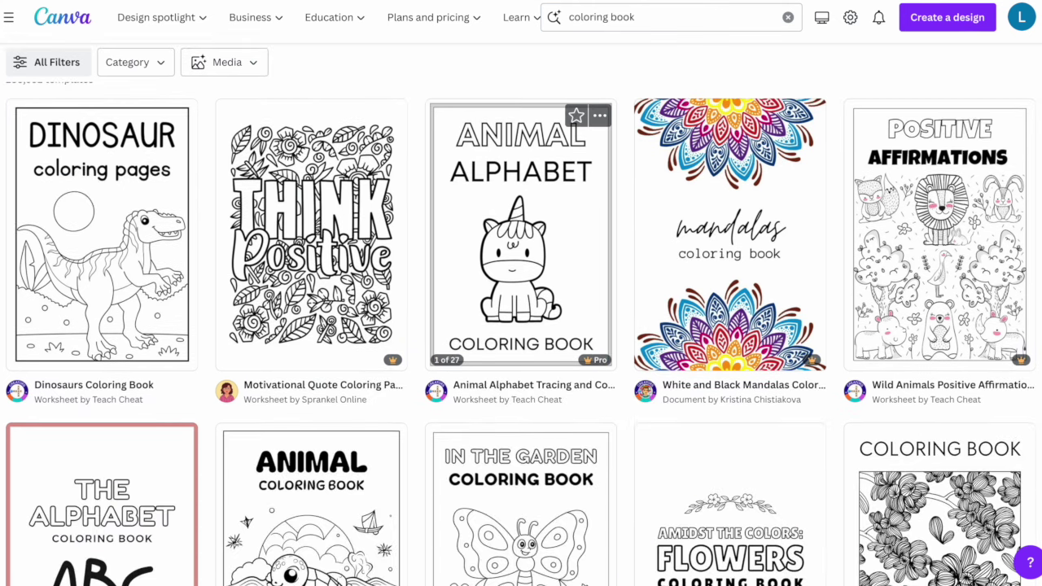
scroll(521, 314, down, 6)
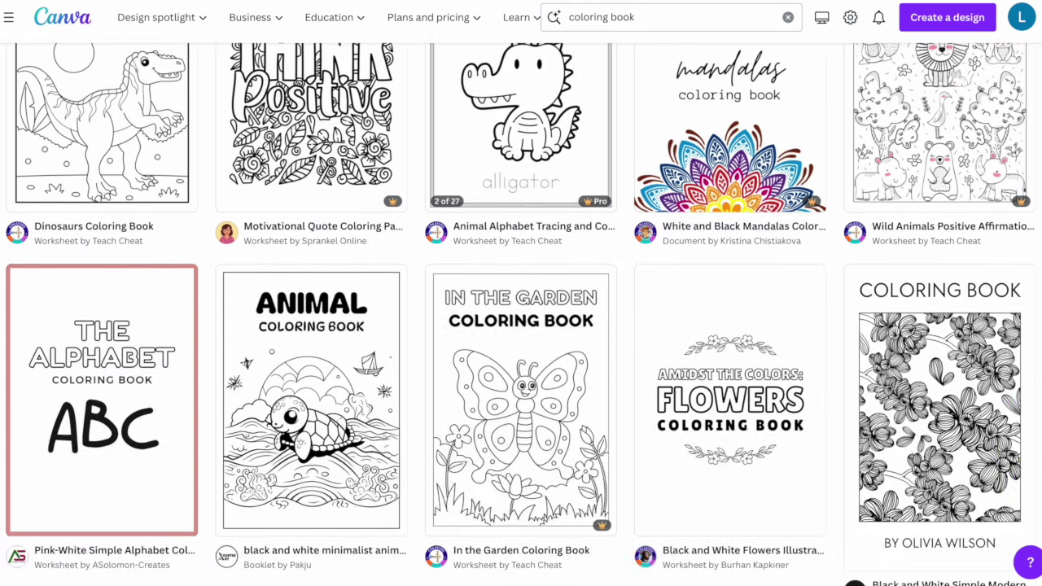
scroll(521, 314, down, 6)
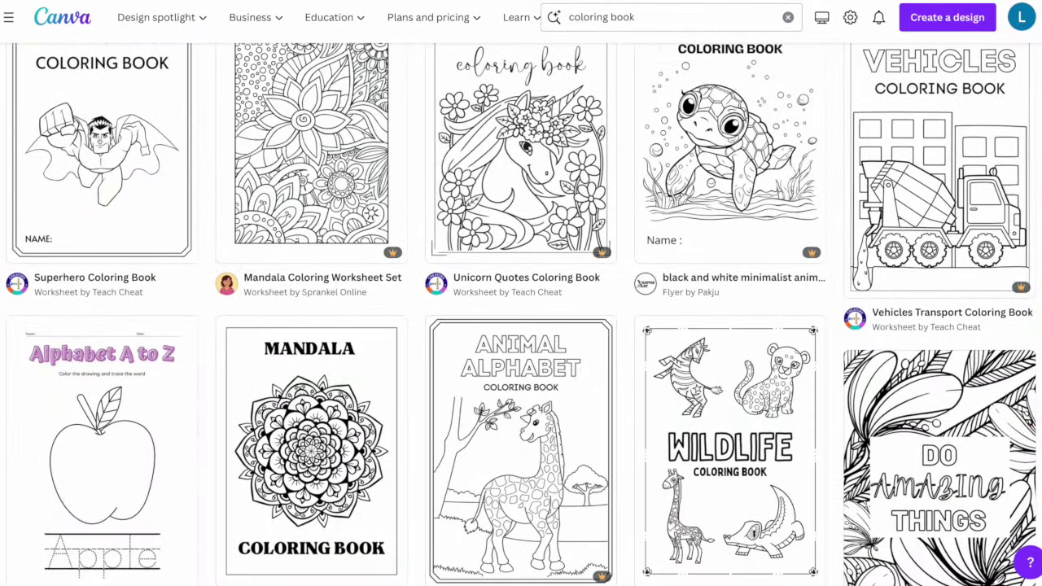
scroll(521, 315, down, 8)
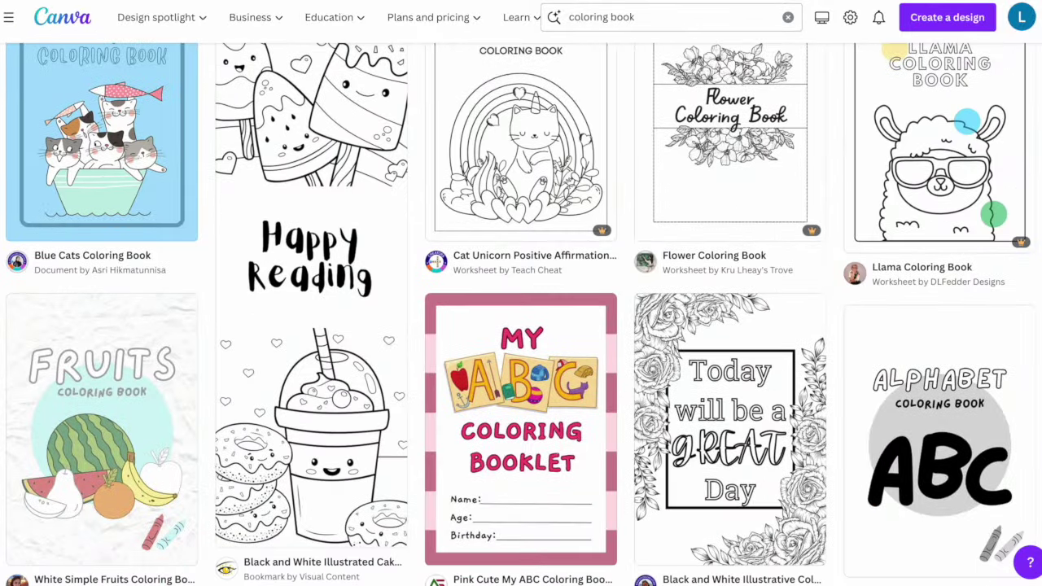
scroll(521, 315, down, 1)
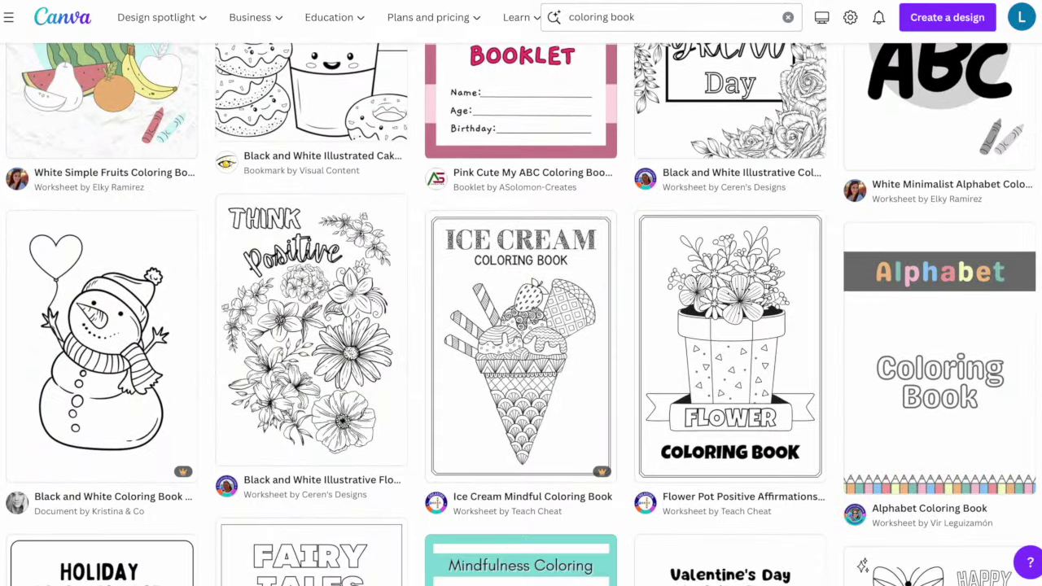
scroll(521, 314, down, 2)
scroll(521, 314, down, 1)
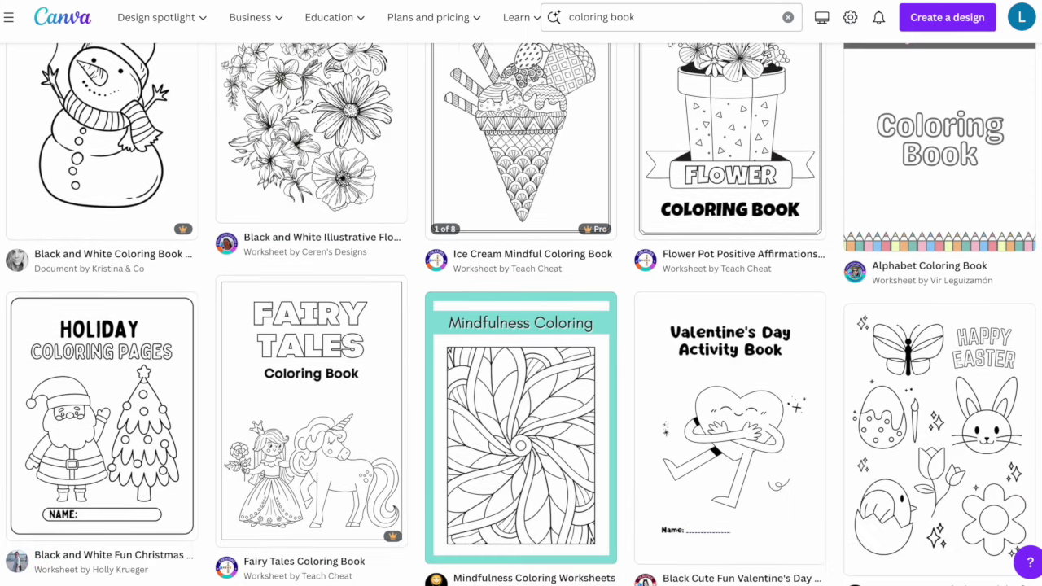
scroll(521, 314, down, 2)
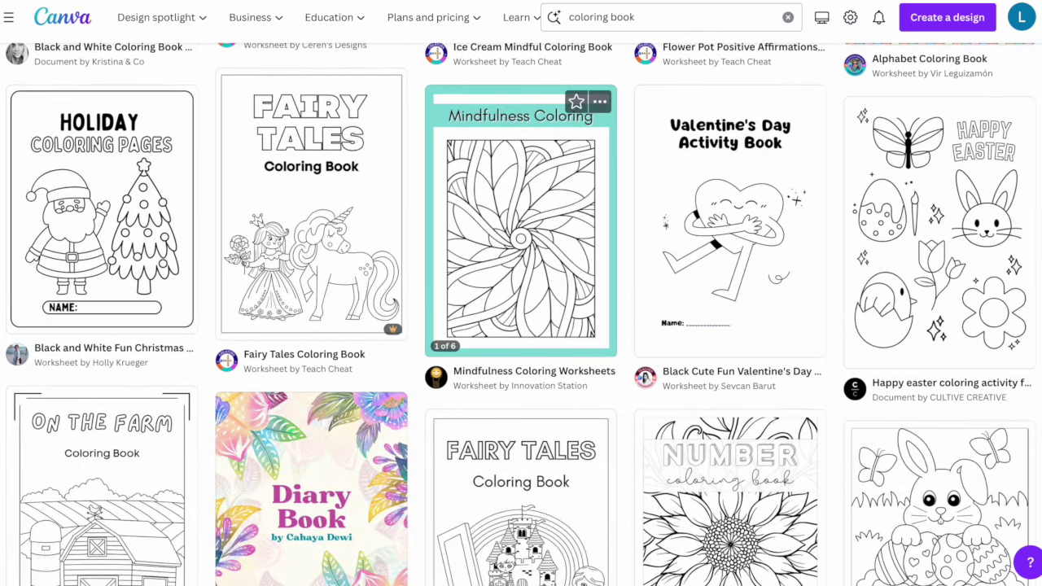
scroll(521, 315, down, 9)
scroll(521, 315, up, 6)
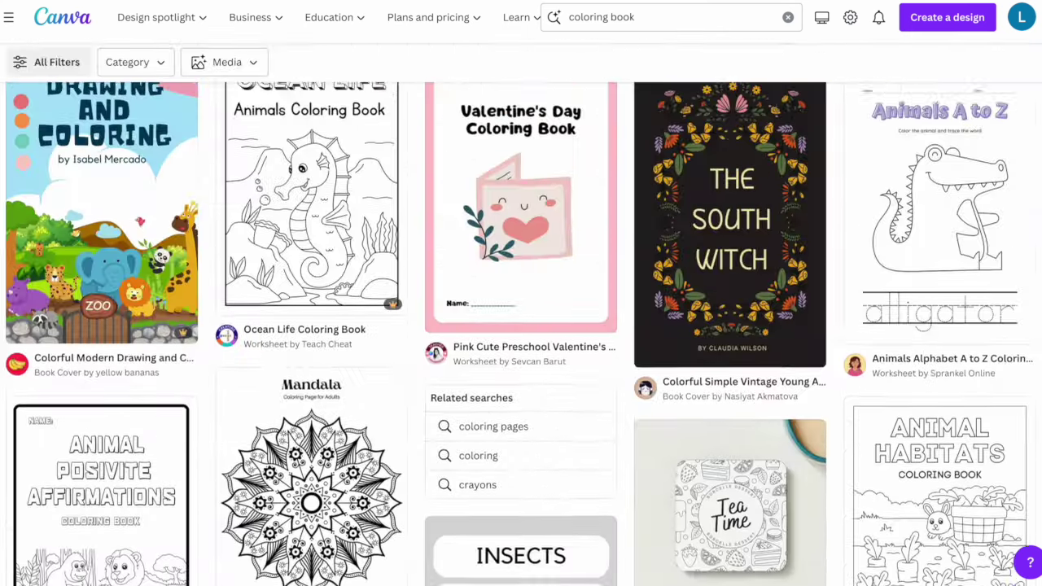
scroll(521, 314, up, 12)
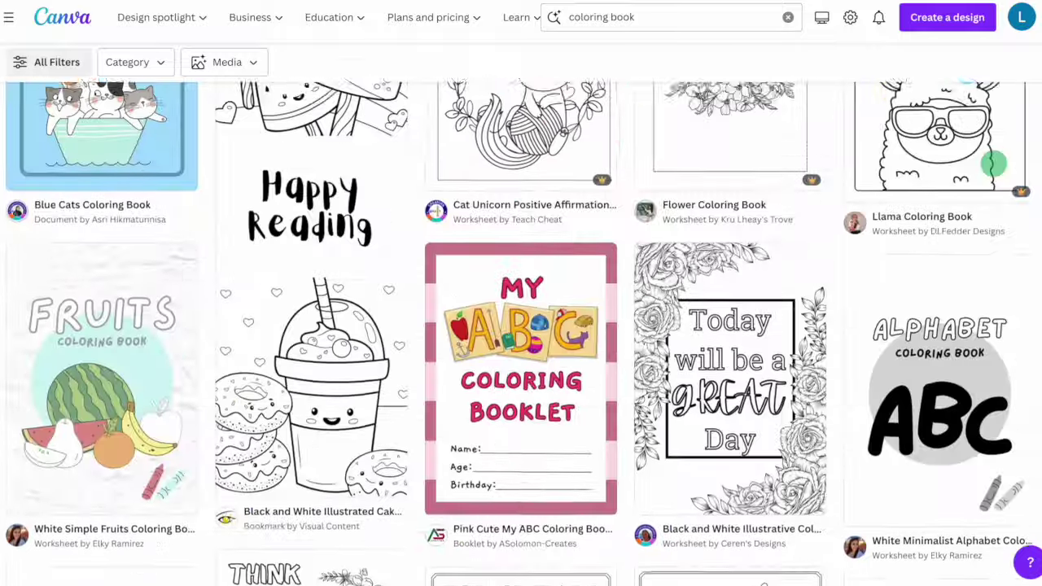
scroll(521, 314, up, 10)
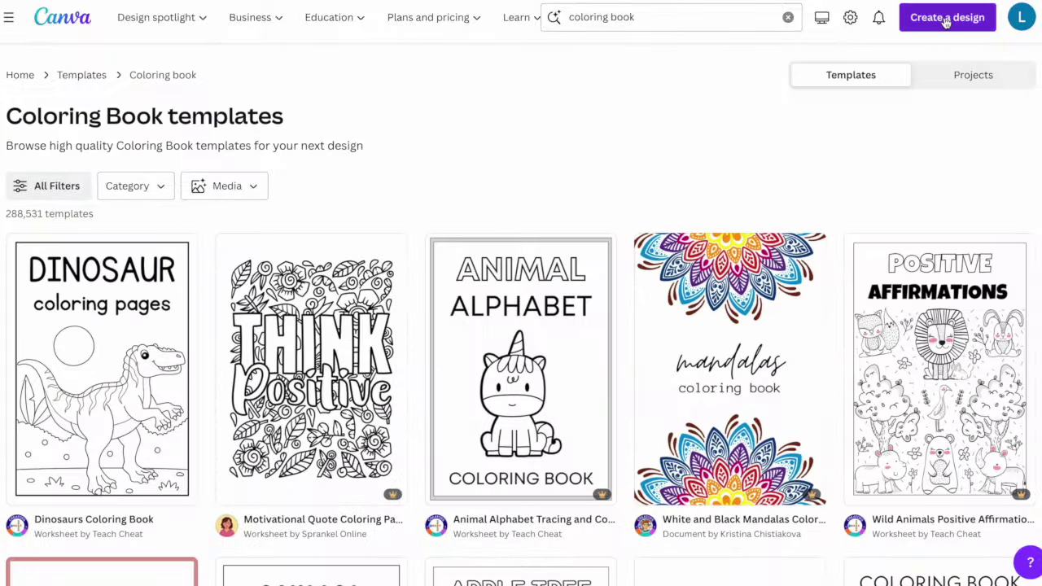
Start a custom-size design and bring up its measurement unit choices.
click(945, 19)
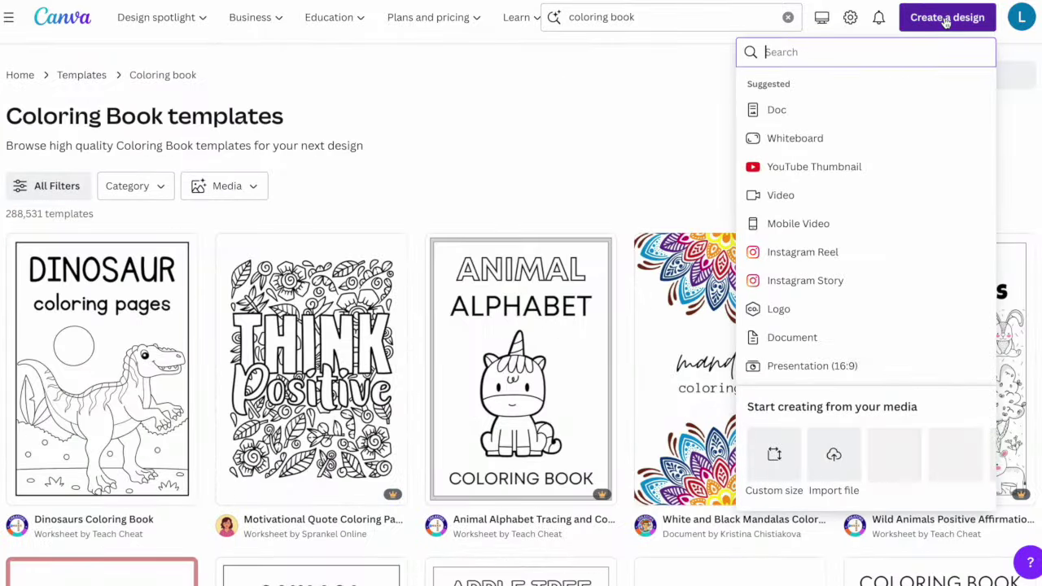
click(776, 454)
click(916, 114)
Switch the custom size units to inches and look over the template's first pages.
click(899, 183)
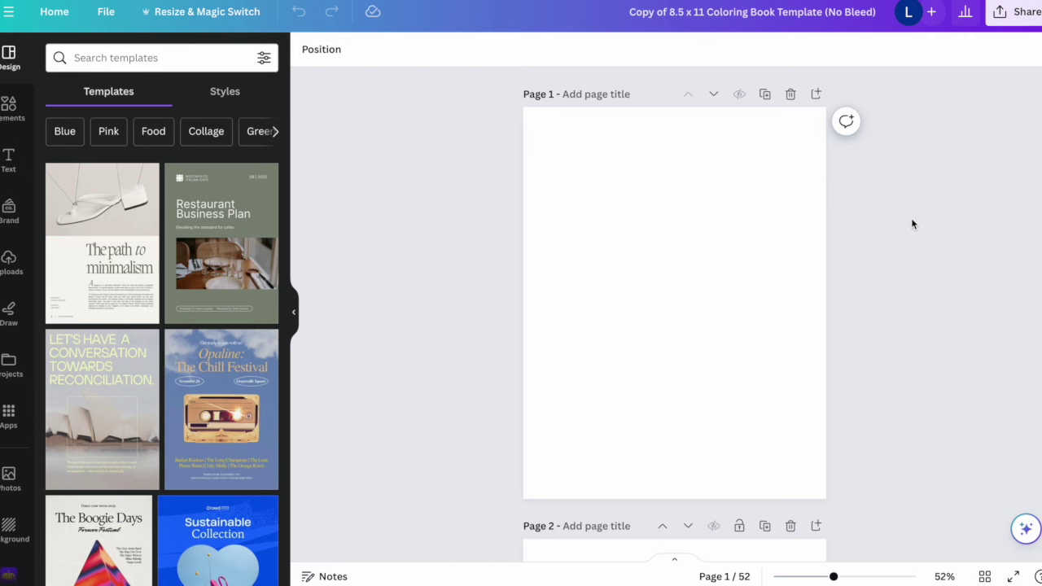
scroll(912, 221, down, 5)
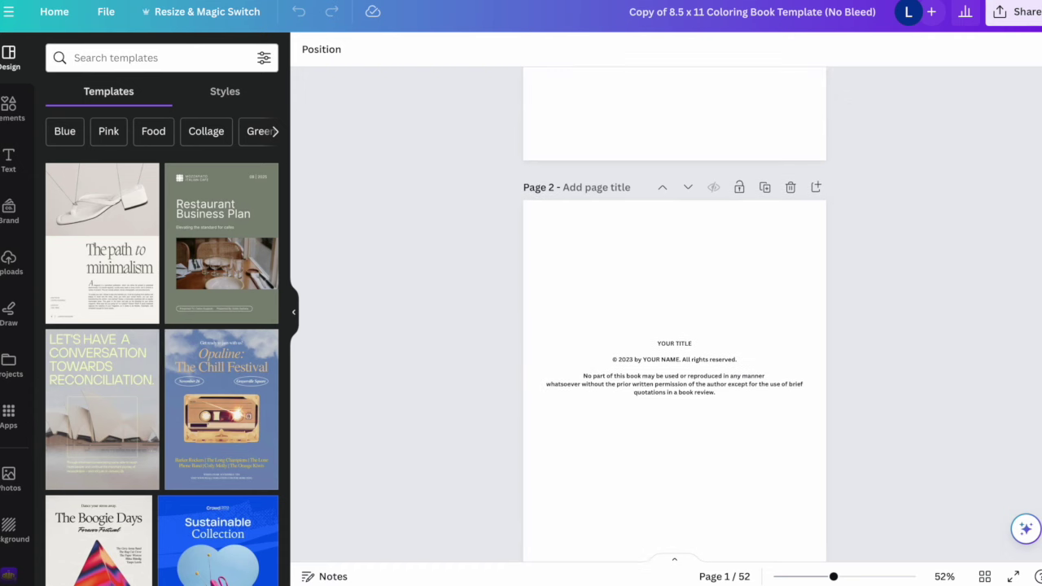
scroll(839, 371, up, 5)
scroll(838, 371, down, 6)
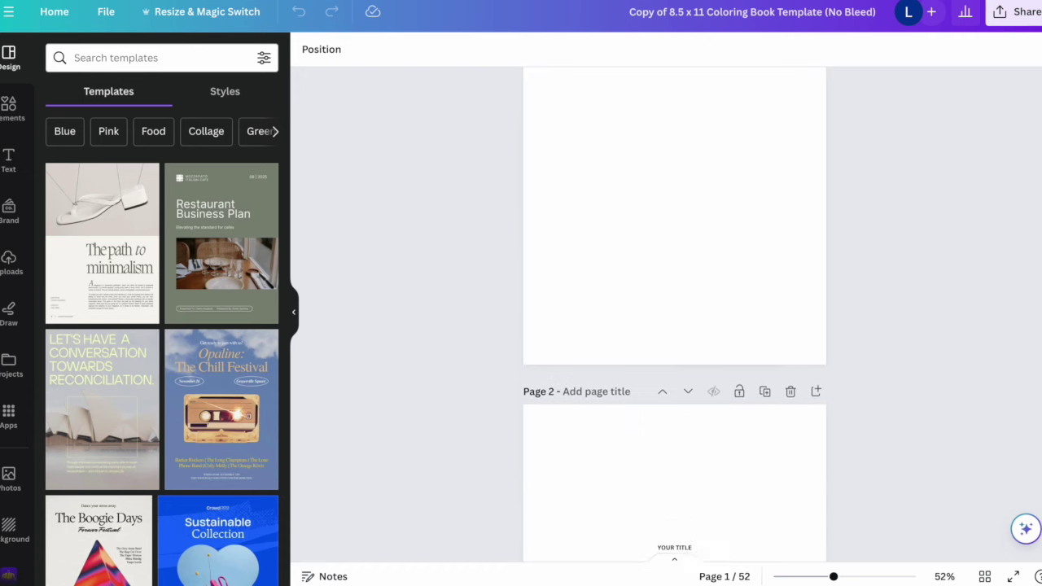
Check the page 2 copyright text and scroll down to the bordered page 5.
click(806, 356)
click(782, 308)
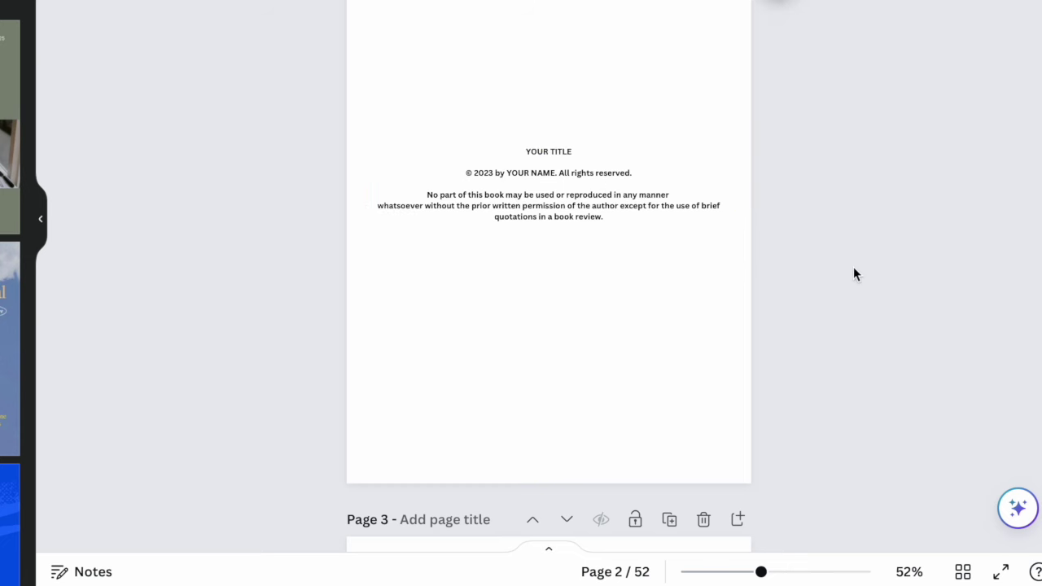
scroll(854, 274, down, 10)
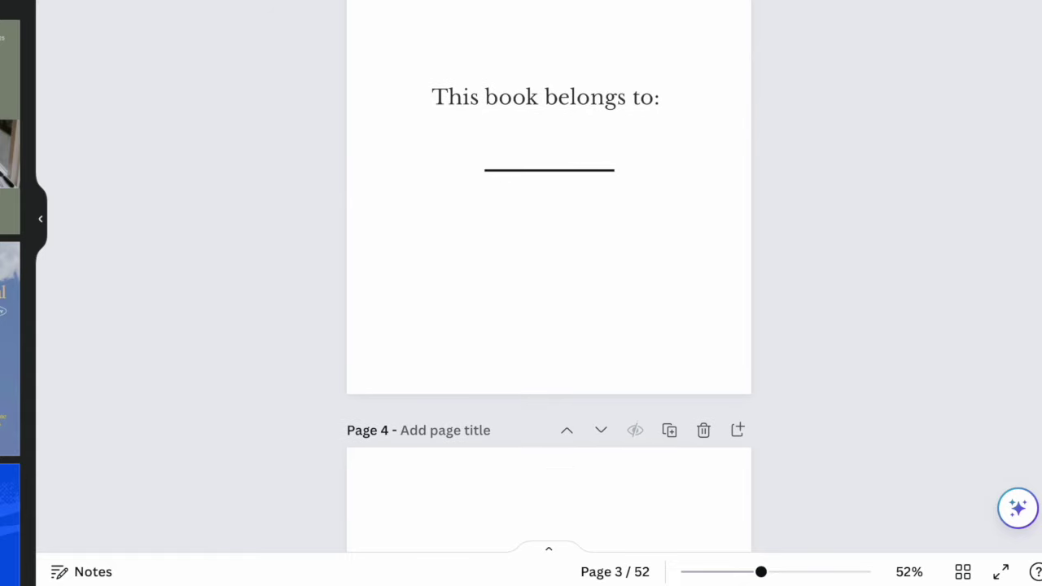
scroll(549, 293, up, 3)
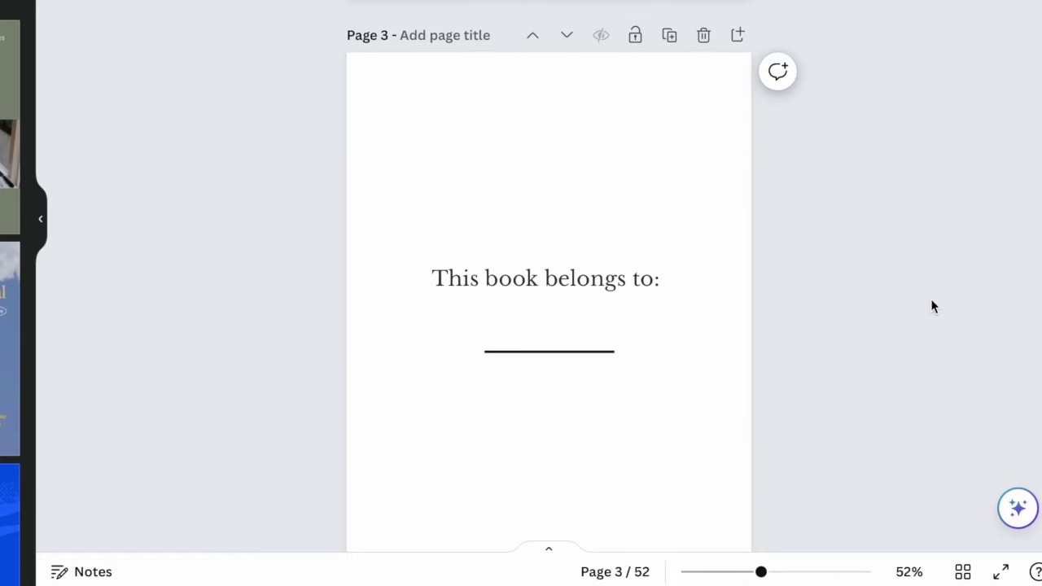
scroll(549, 293, down, 6)
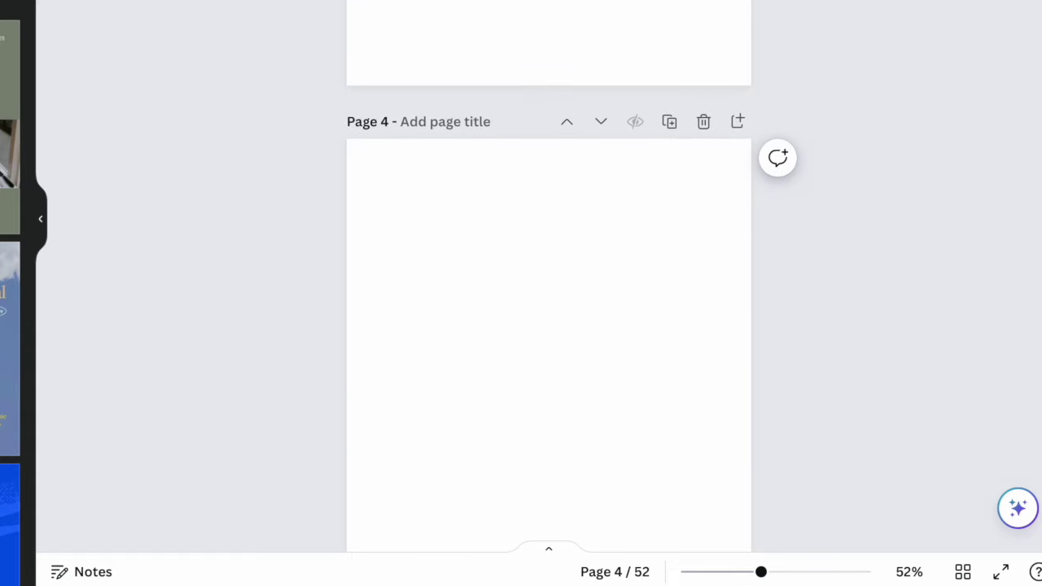
scroll(549, 293, down, 9)
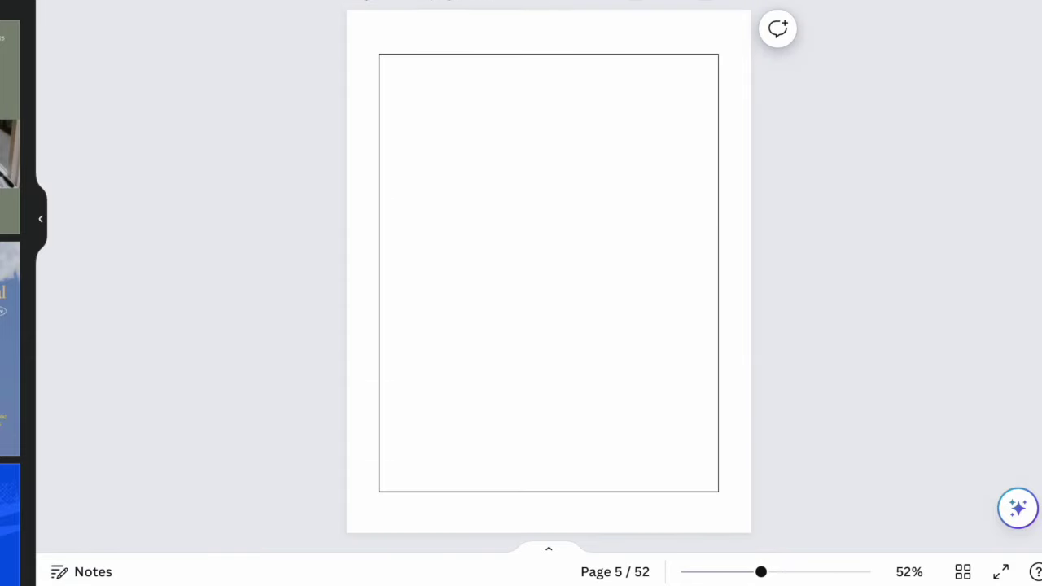
Position the enlarged elephant drawing centred and lower inside page 5's border frame.
click(607, 318)
key(Escape)
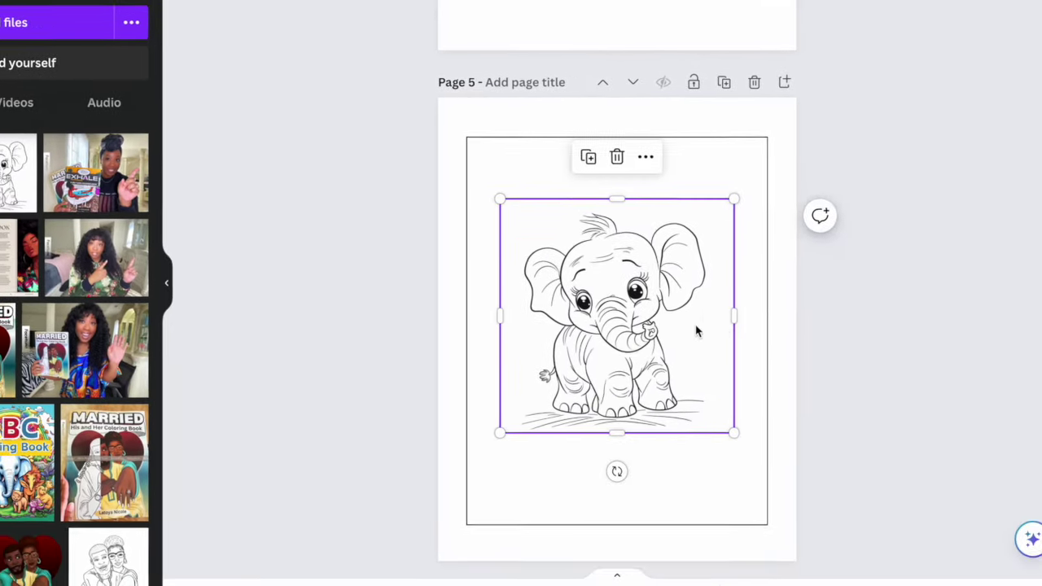
drag(846, 353, 841, 341)
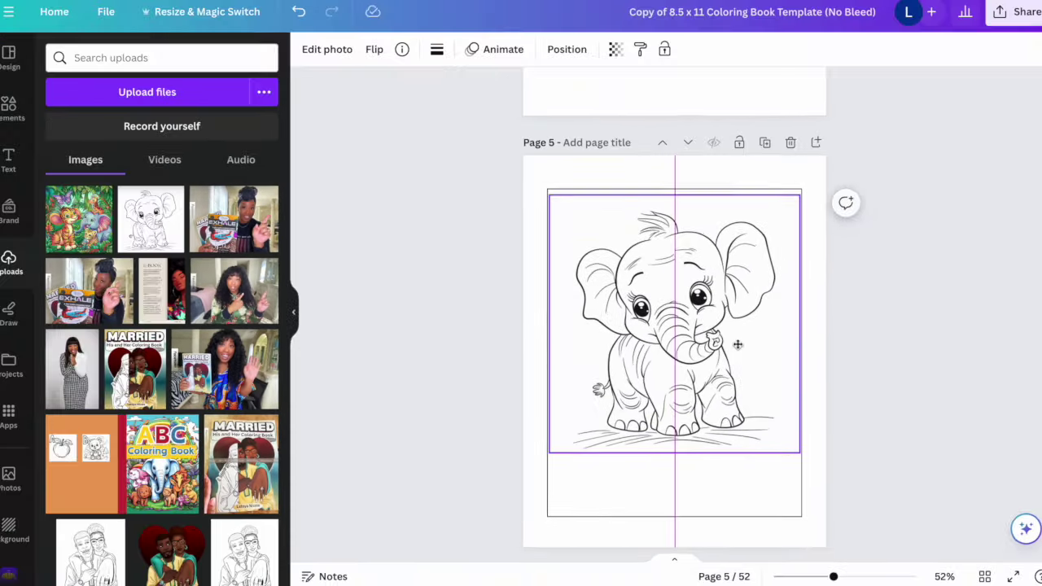
drag(738, 345, 738, 348)
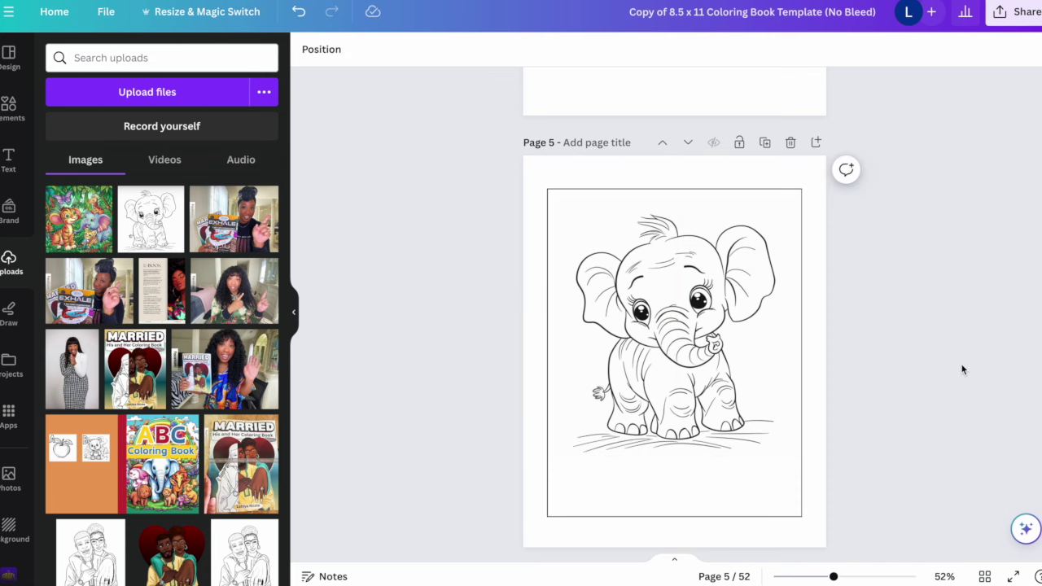
drag(650, 279, 651, 311)
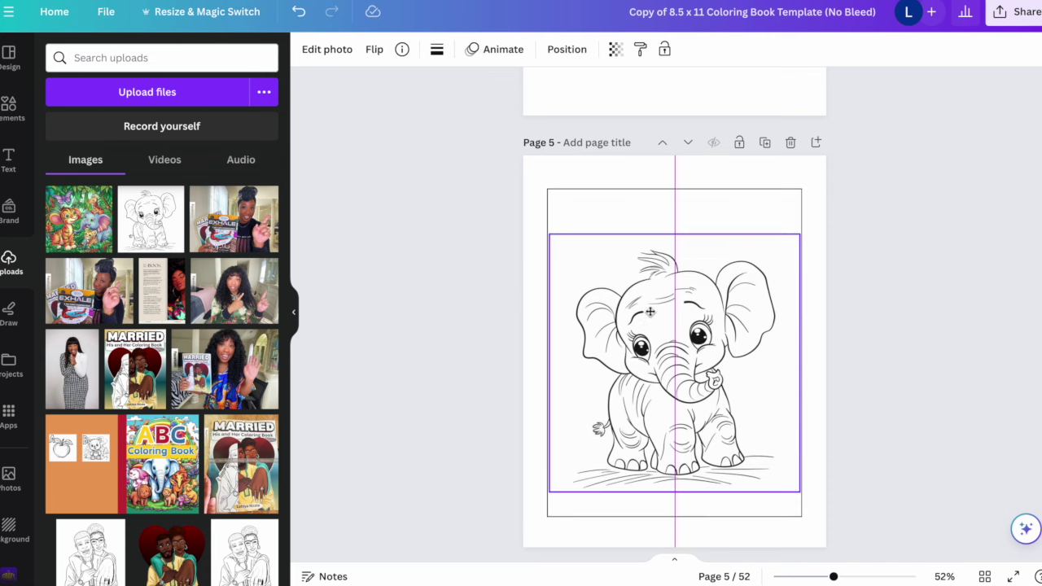
click(933, 310)
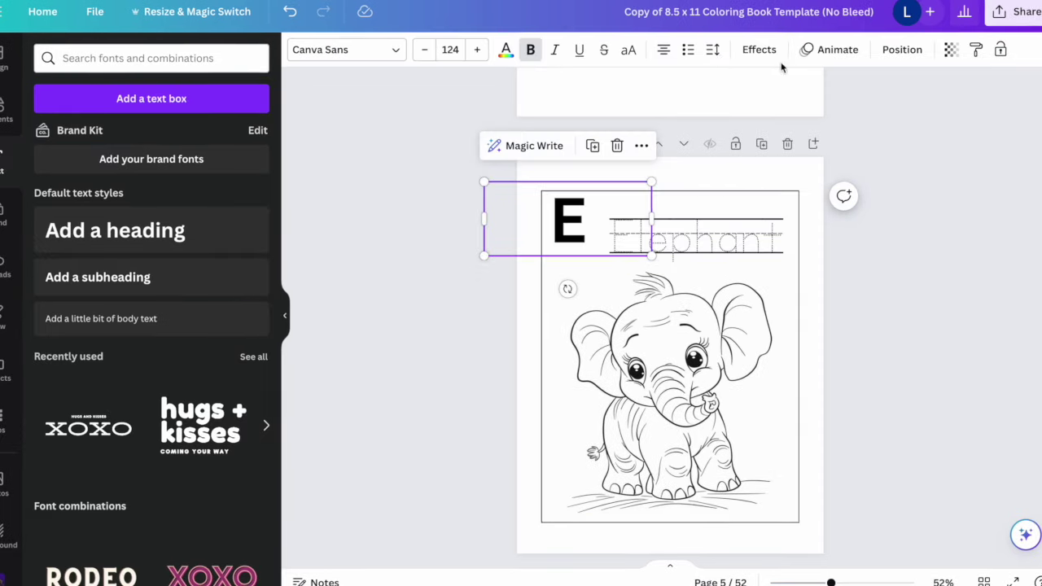
Make the letter E hollow, move 'Elephant' to the bottom, and raise the drawing centred.
click(762, 50)
click(96, 265)
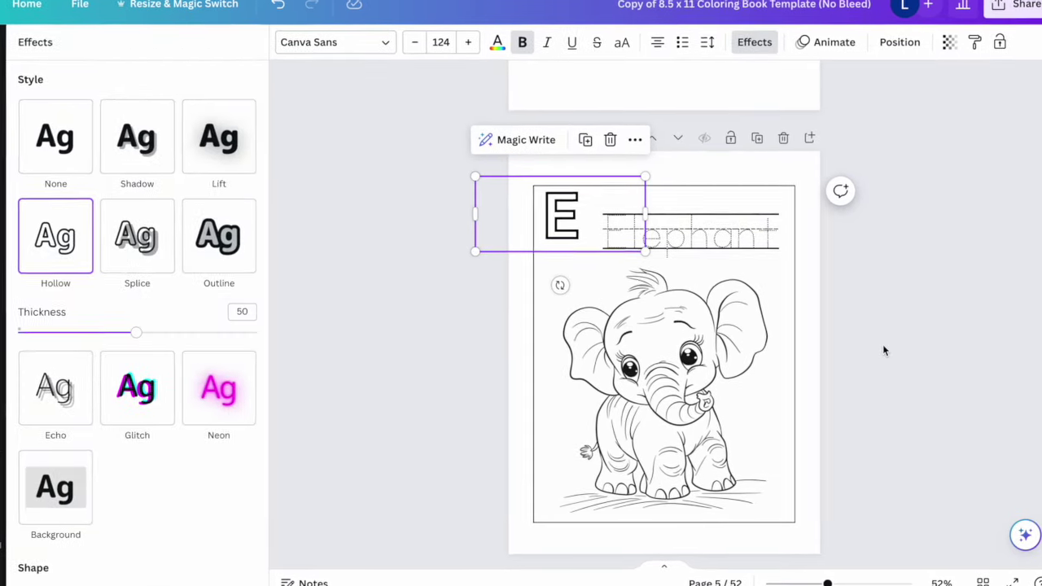
click(883, 349)
drag(692, 236, 692, 436)
drag(643, 338, 622, 260)
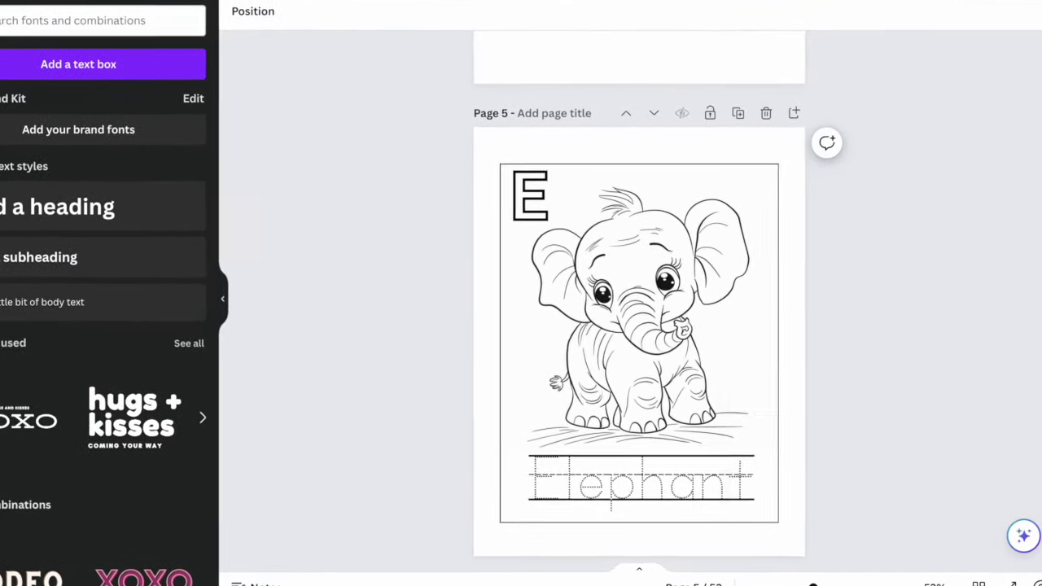
Open the design's Download settings and show the File type options.
click(1002, 2)
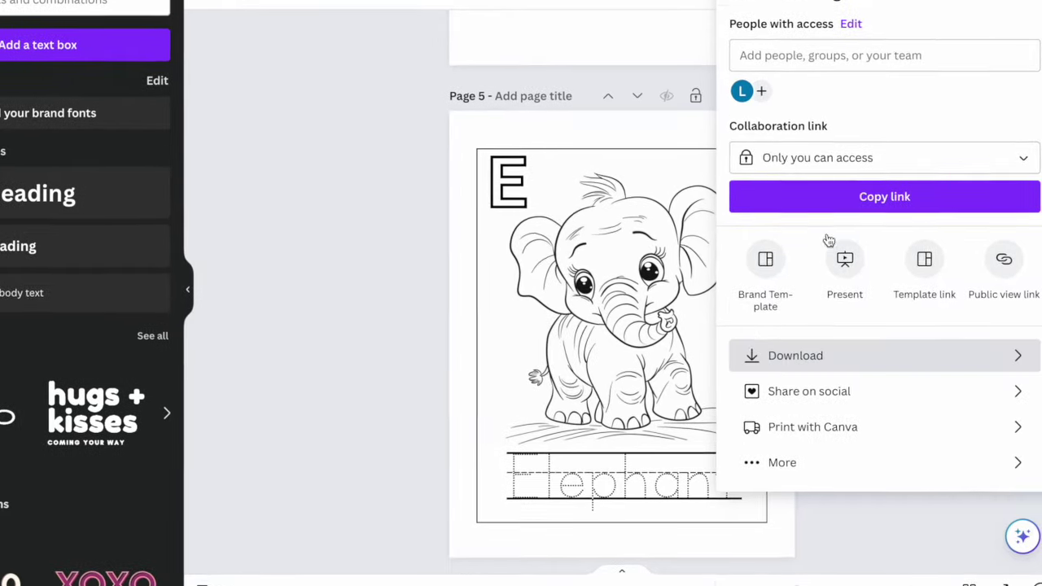
click(796, 355)
click(863, 53)
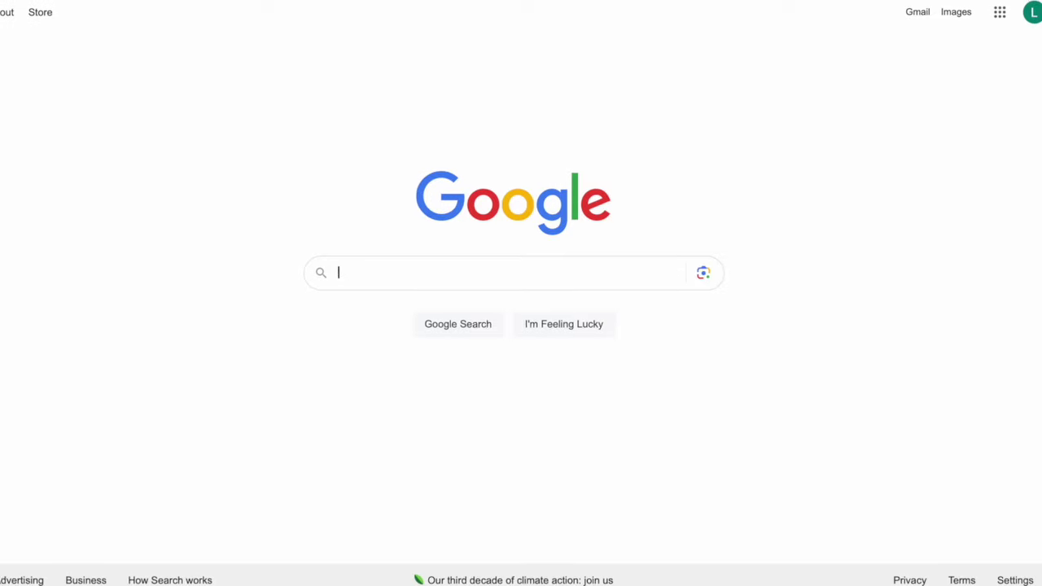
Search Google for 'kdp cover calculator'.
text(kdp cove)
key(Down)
key(Return)
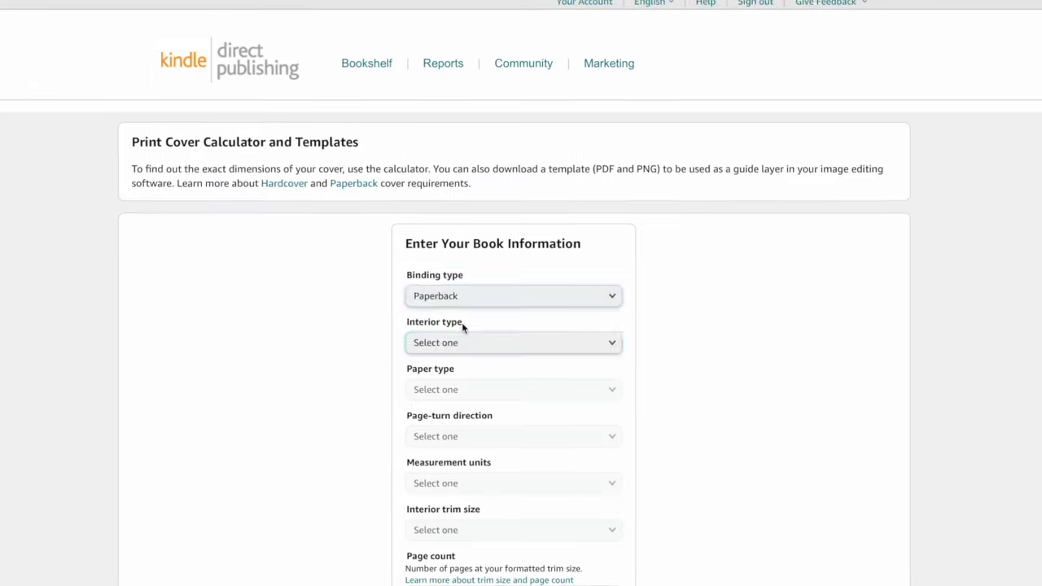
Get a 17.372 × 11.25 in cover, 0.122 in spine, for 54 B&W 8.5 x 11 pages.
click(458, 341)
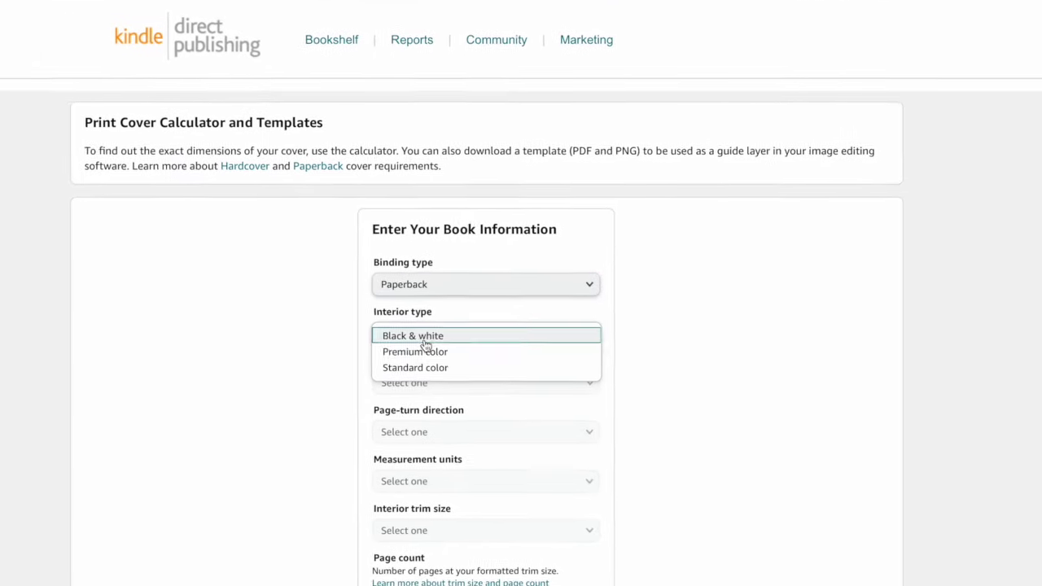
click(425, 345)
scroll(693, 349, down, 2)
click(419, 364)
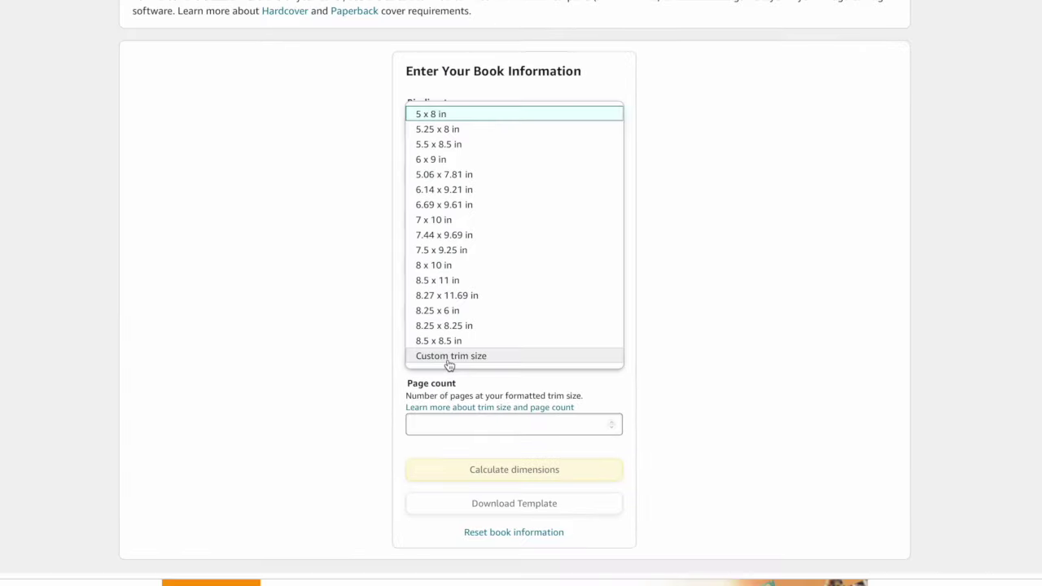
click(458, 279)
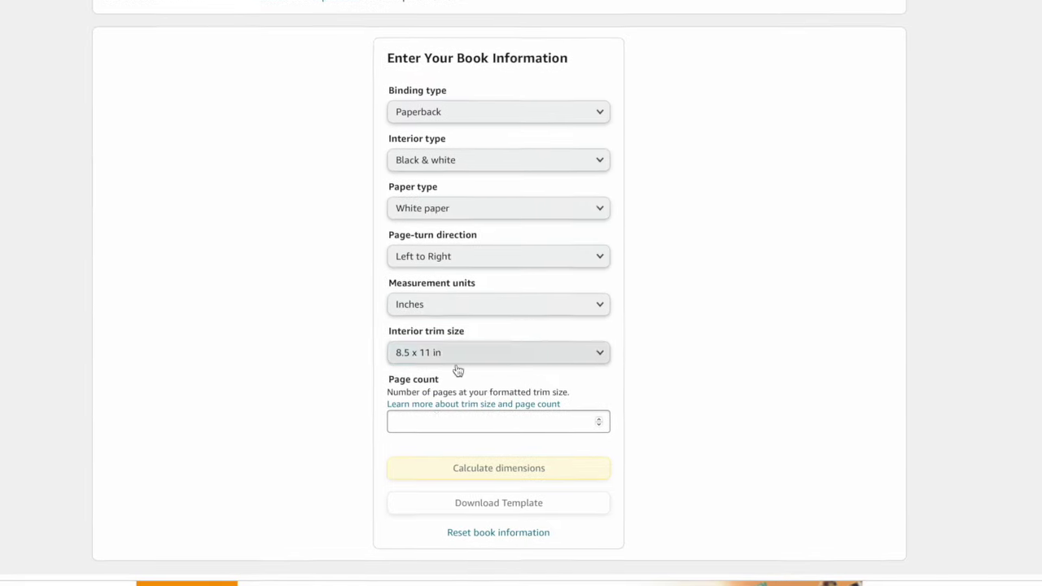
click(428, 418)
text(54)
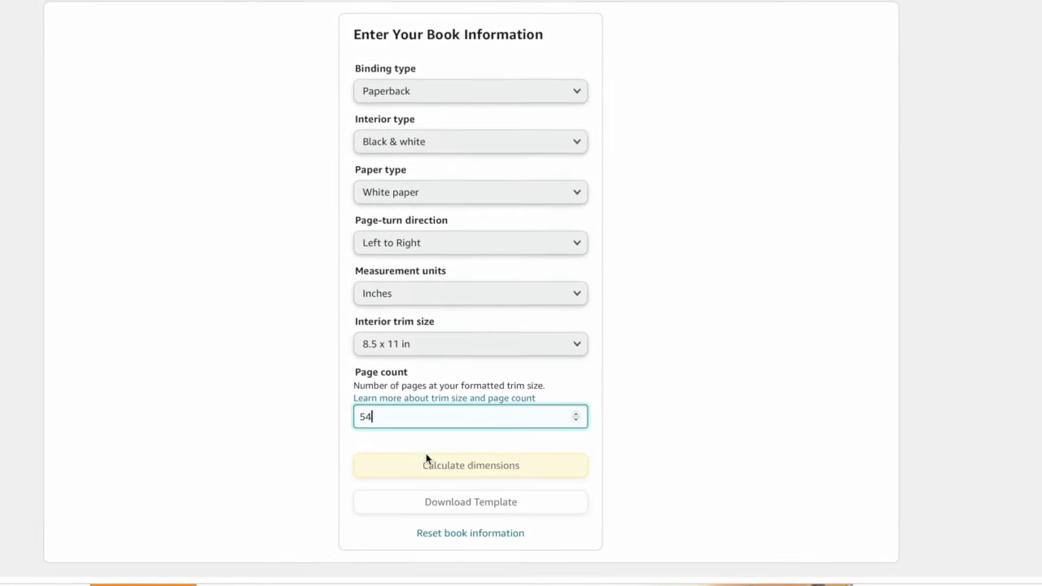
click(560, 463)
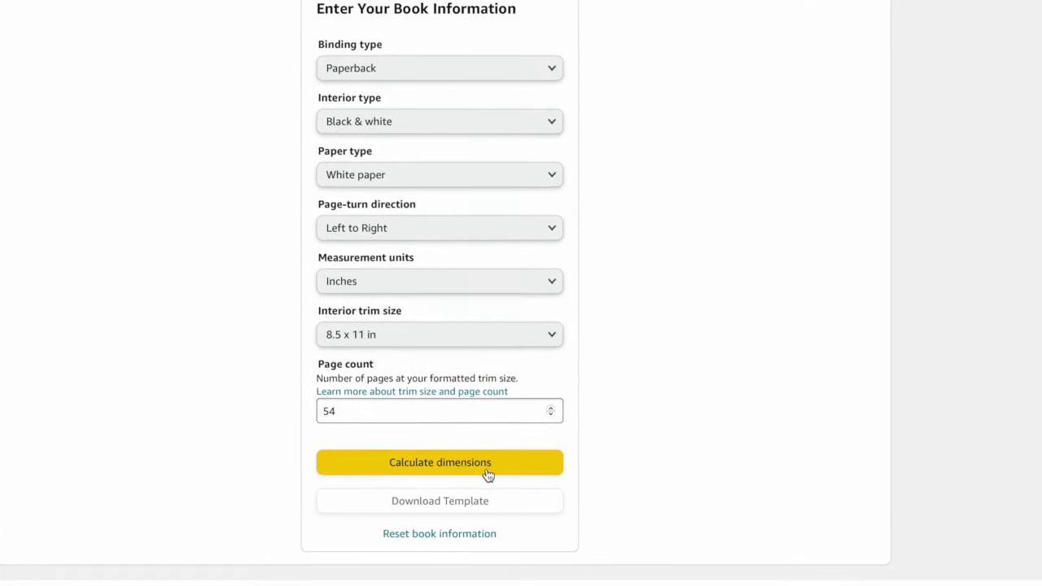
click(457, 469)
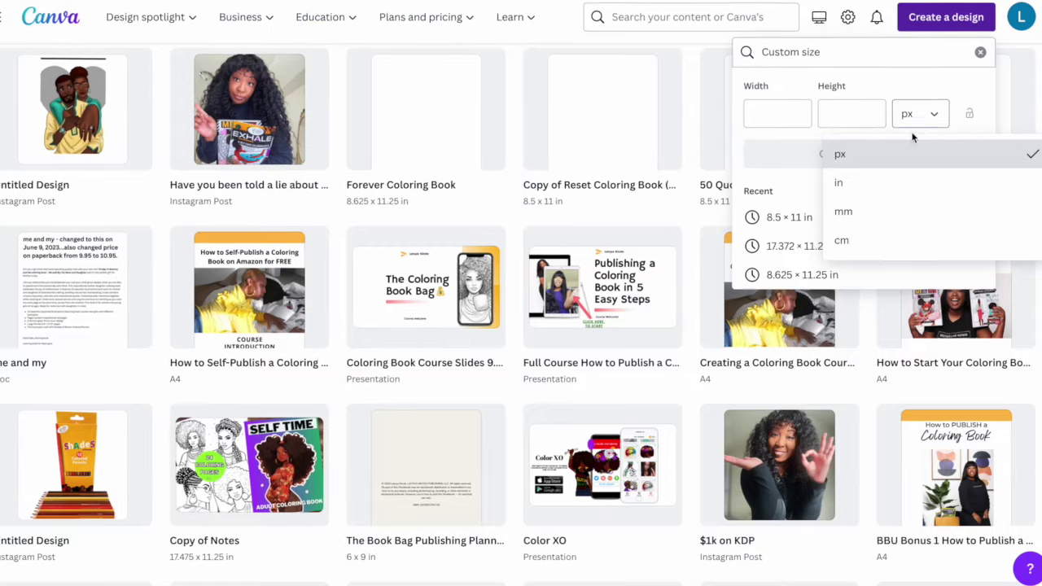
Create the inch-based custom cover design and add the jungle animals image to it.
click(871, 182)
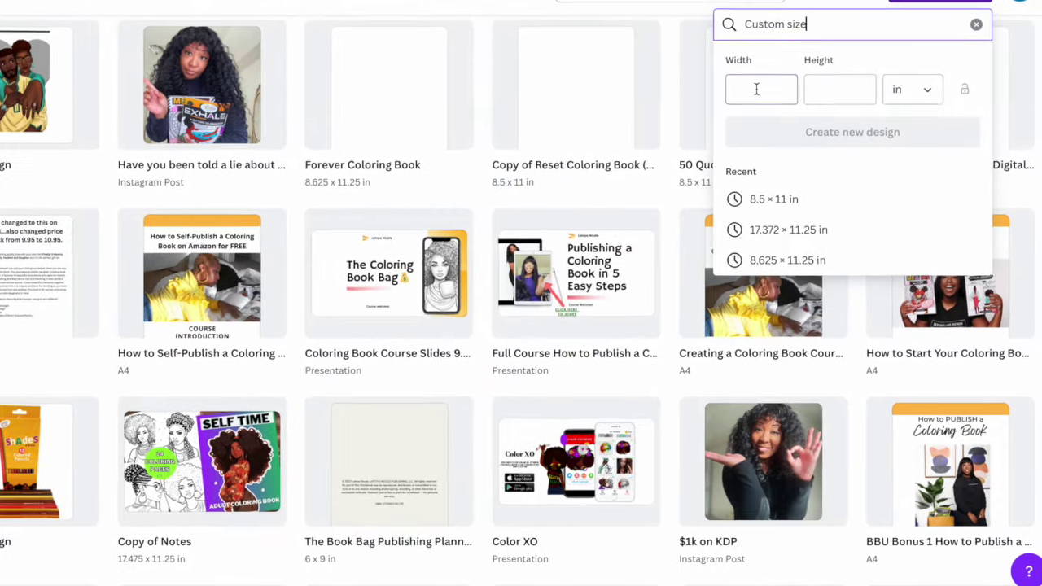
click(753, 93)
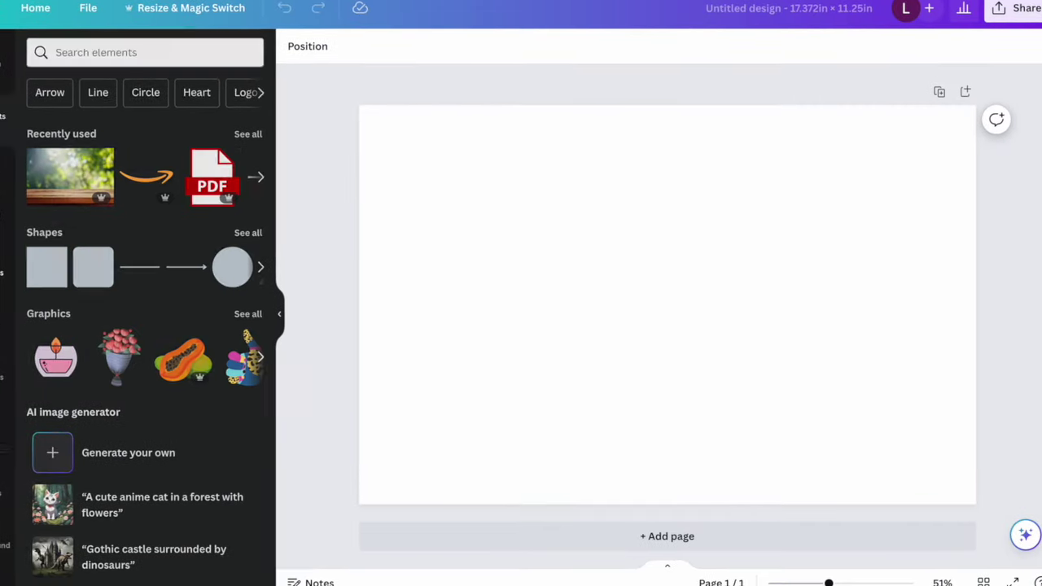
click(39, 199)
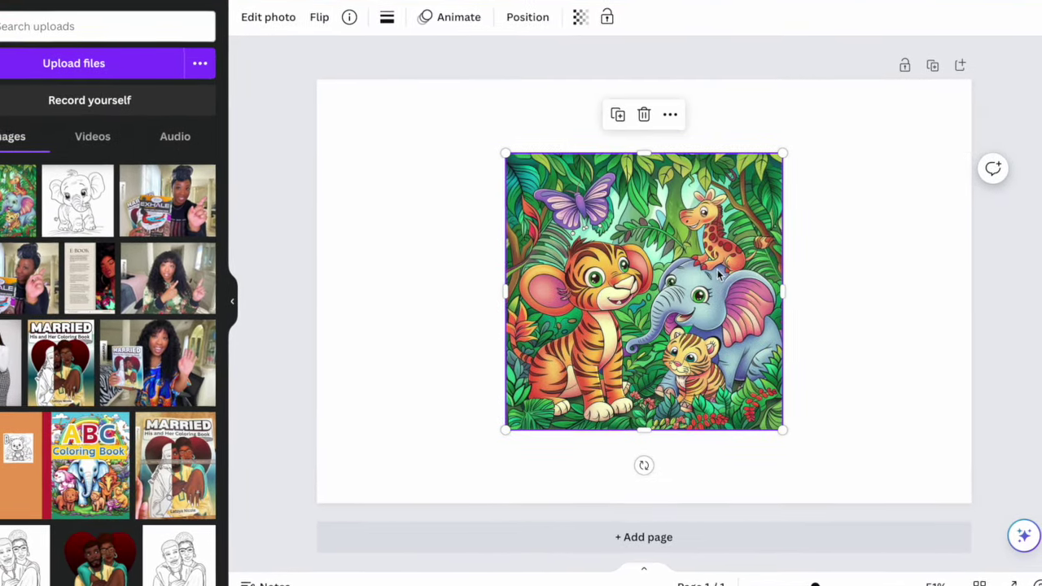
Stretch the jungle illustration over the right half, then colour the background green after trying grey-blue and tan.
drag(719, 275, 450, 203)
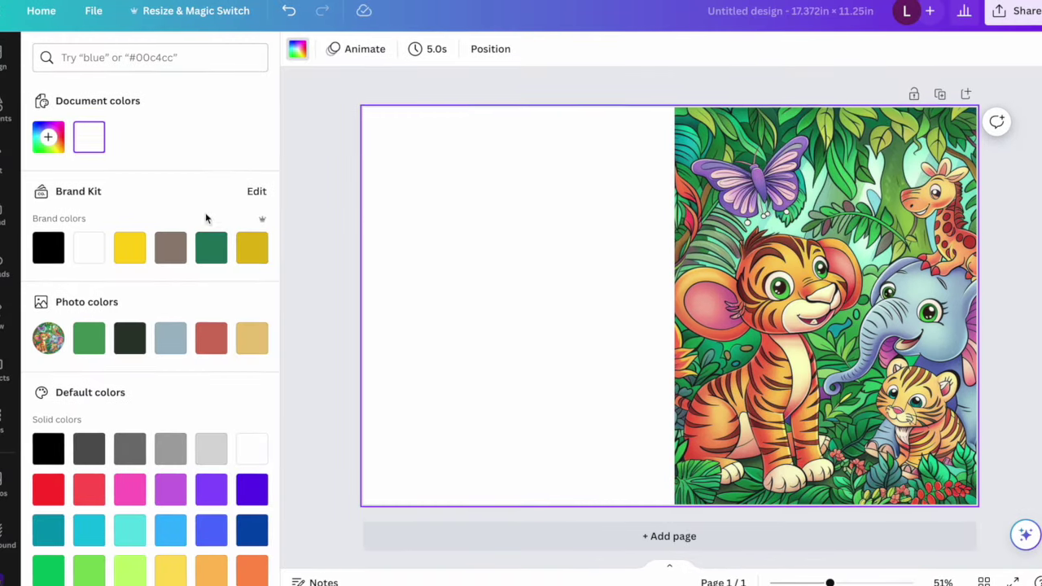
click(82, 338)
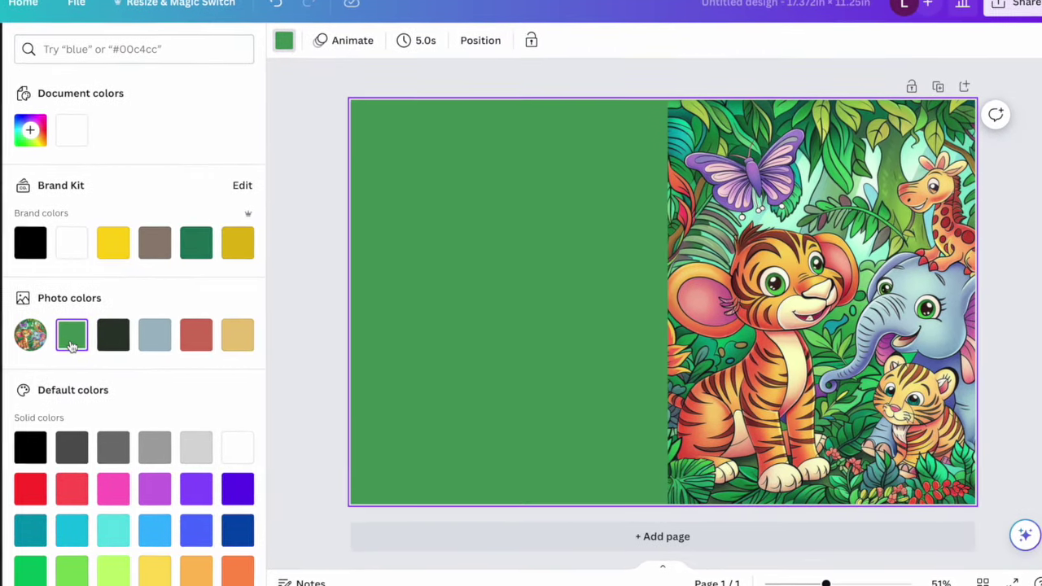
click(142, 332)
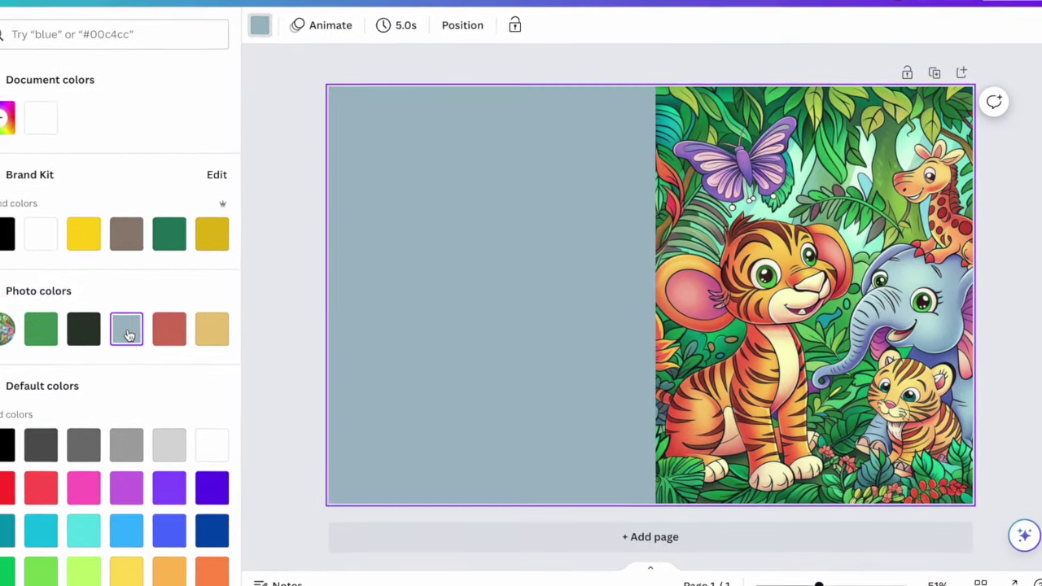
click(198, 325)
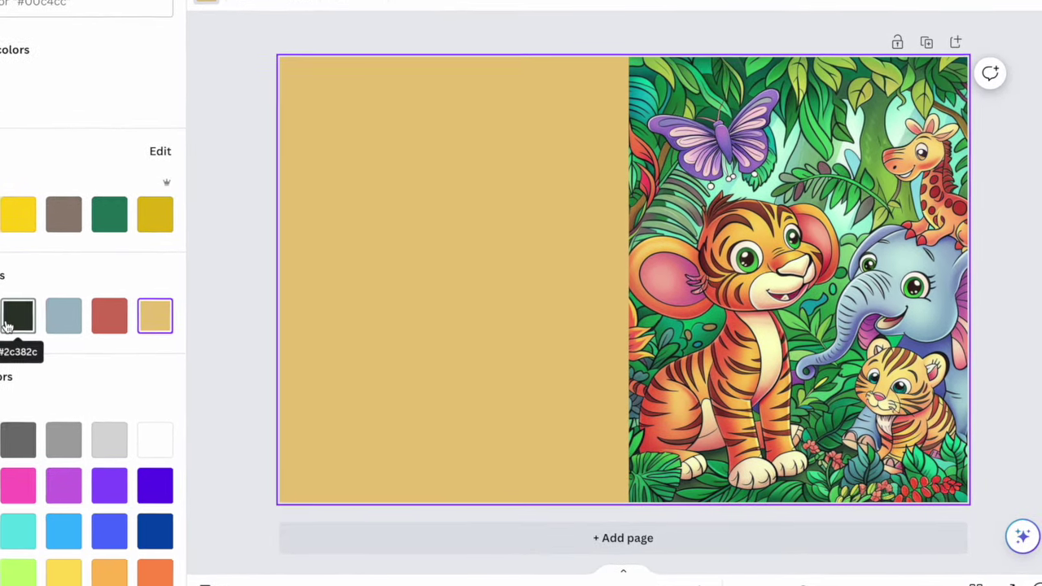
click(4, 312)
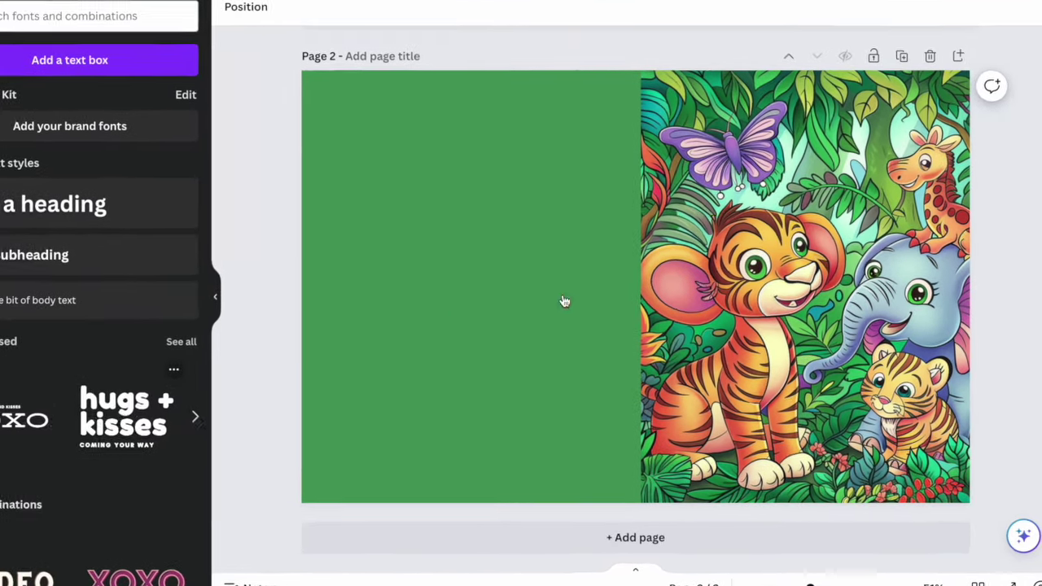
Add the heading-and-subtitle text combo over the illustration and retype the heading as 'Animal Coloring Book'.
click(58, 407)
drag(645, 269, 830, 154)
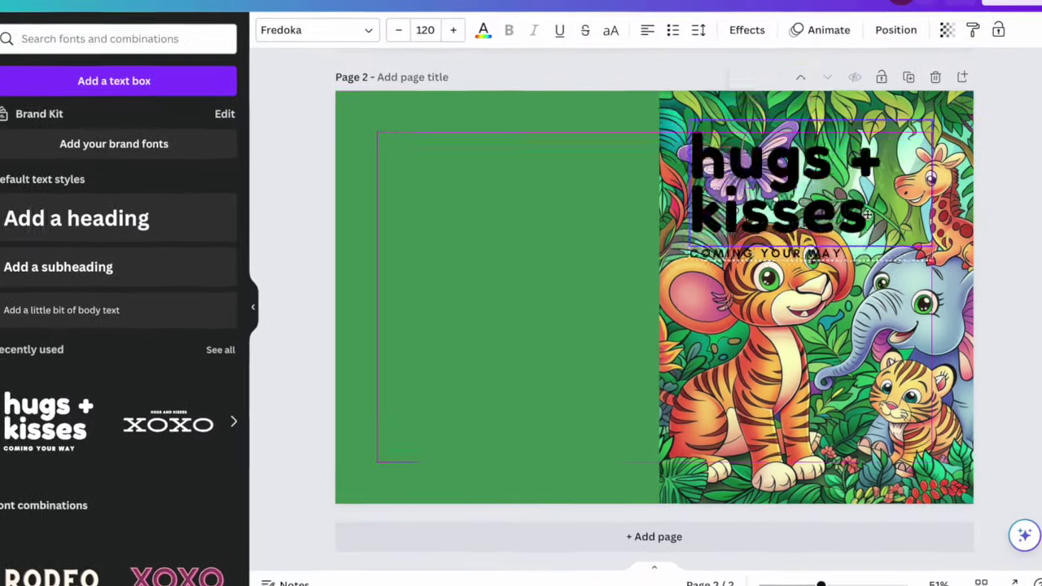
double_click(684, 110)
text(Animal Colo)
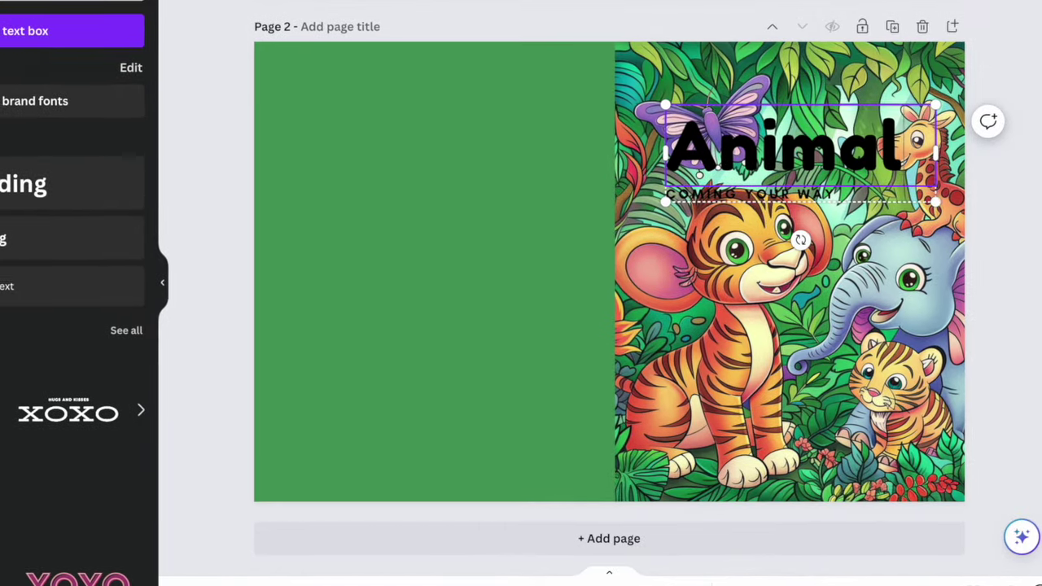
text(ring Bo)
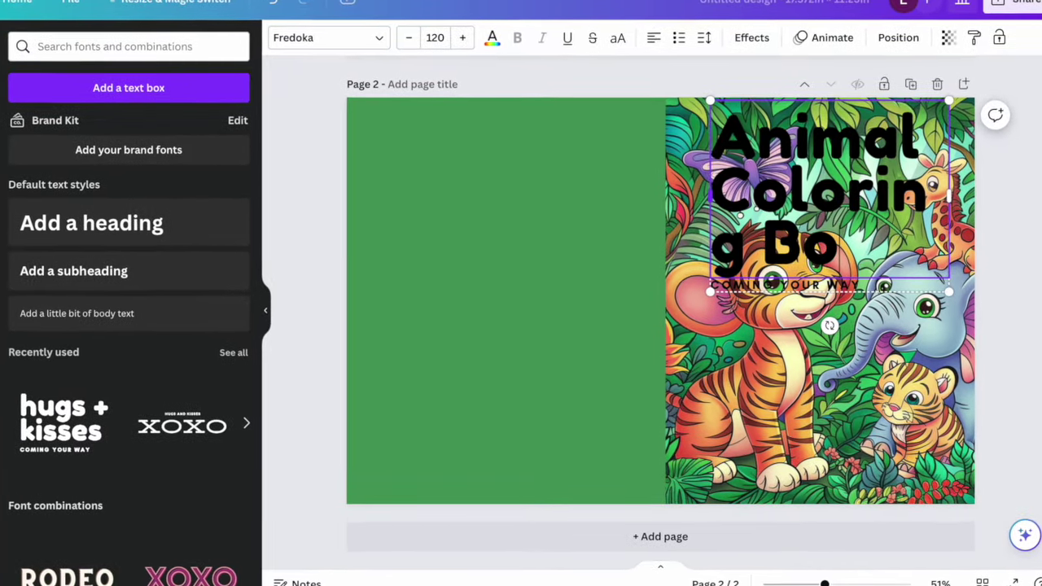
text(ok)
drag(710, 196, 642, 188)
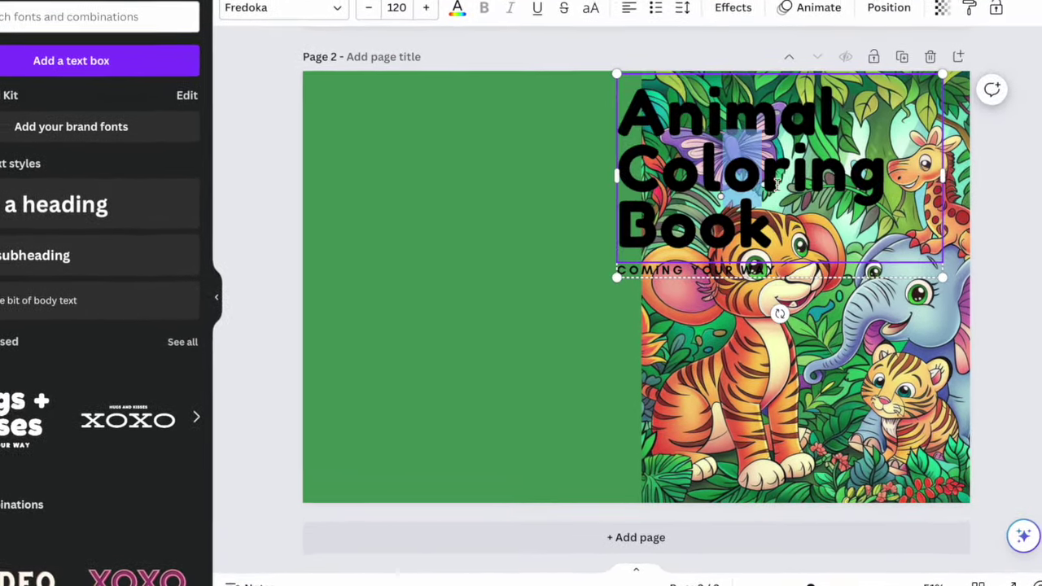
drag(776, 186, 835, 185)
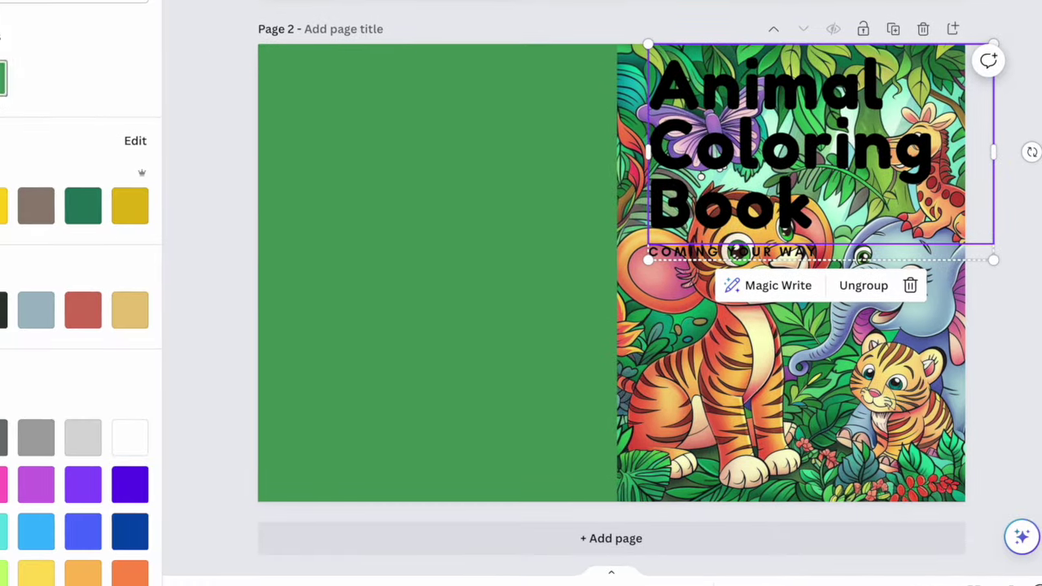
Make the title white with an Outline effect and adjust the outline colour.
click(0, 205)
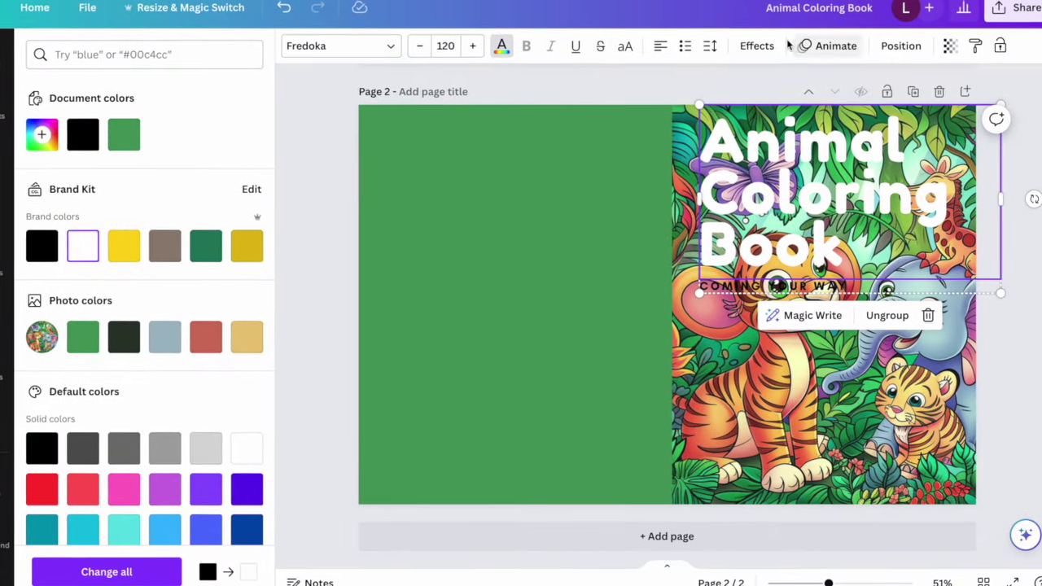
click(761, 46)
click(209, 249)
click(230, 355)
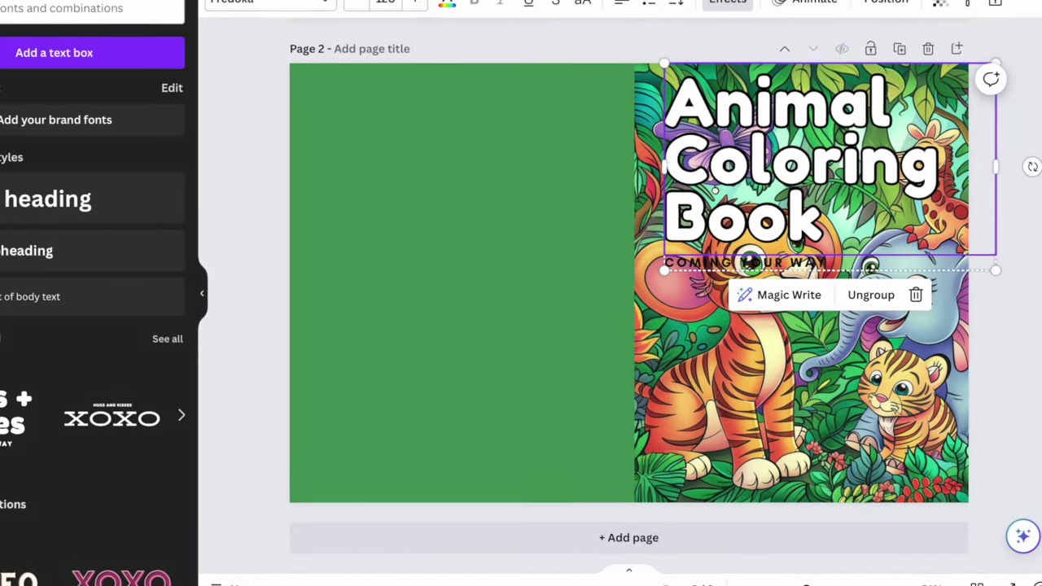
Replace the subtitle with the author's name, preview the cover and bring up the Share options.
text(LATOYA C)
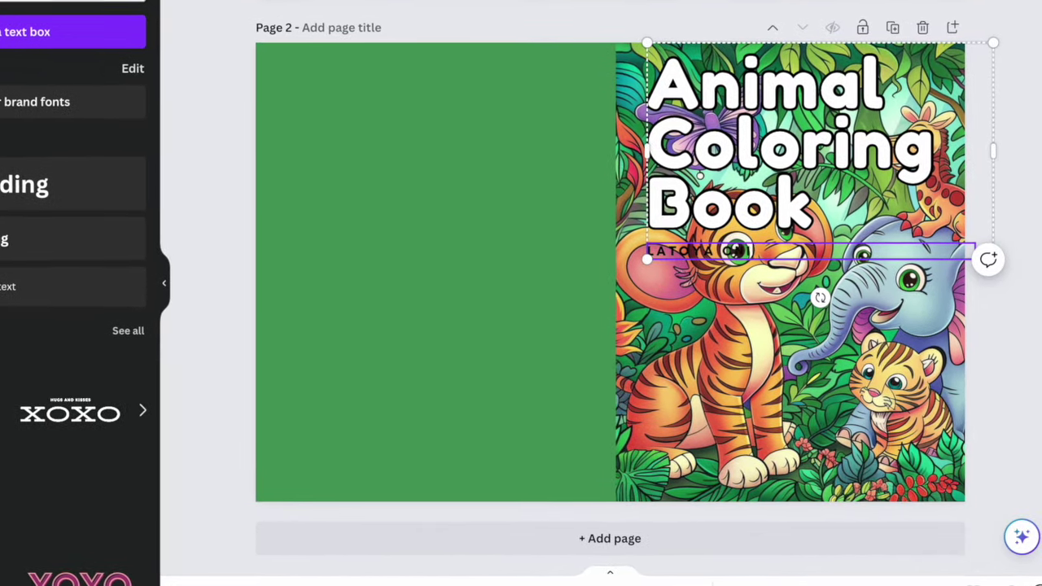
text(ICOLE)
key(Escape)
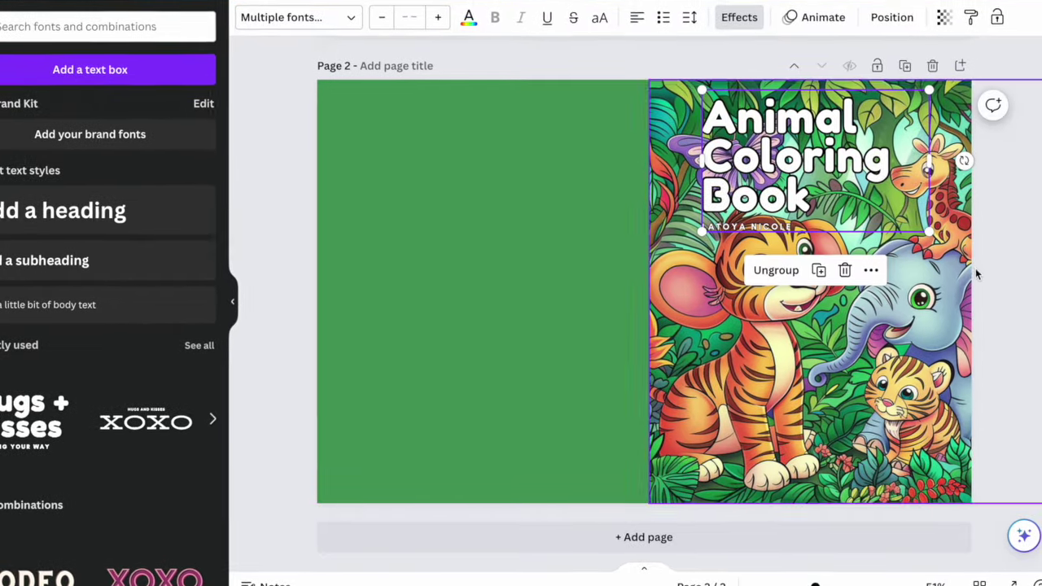
click(981, 266)
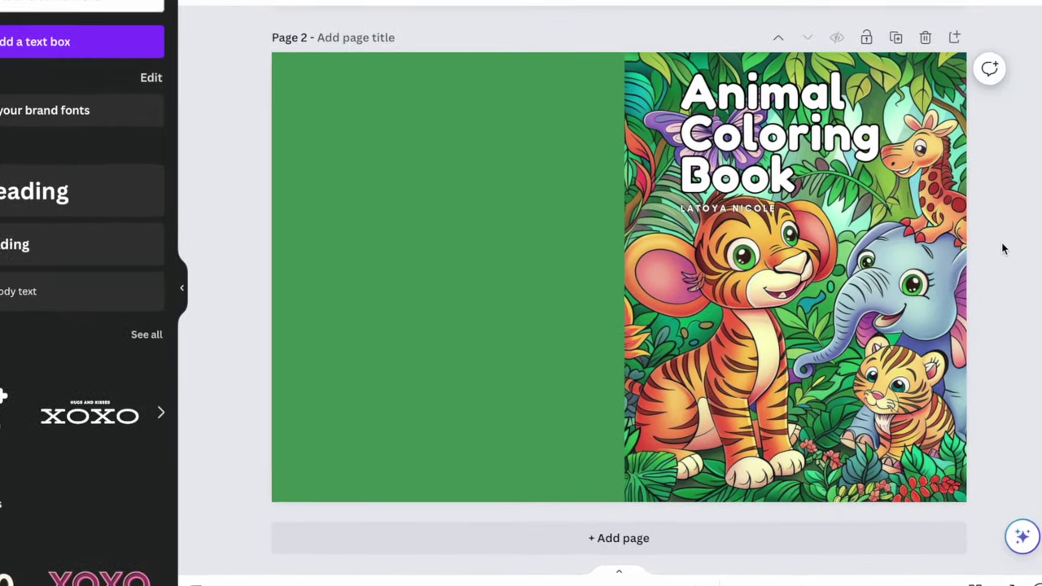
click(820, 369)
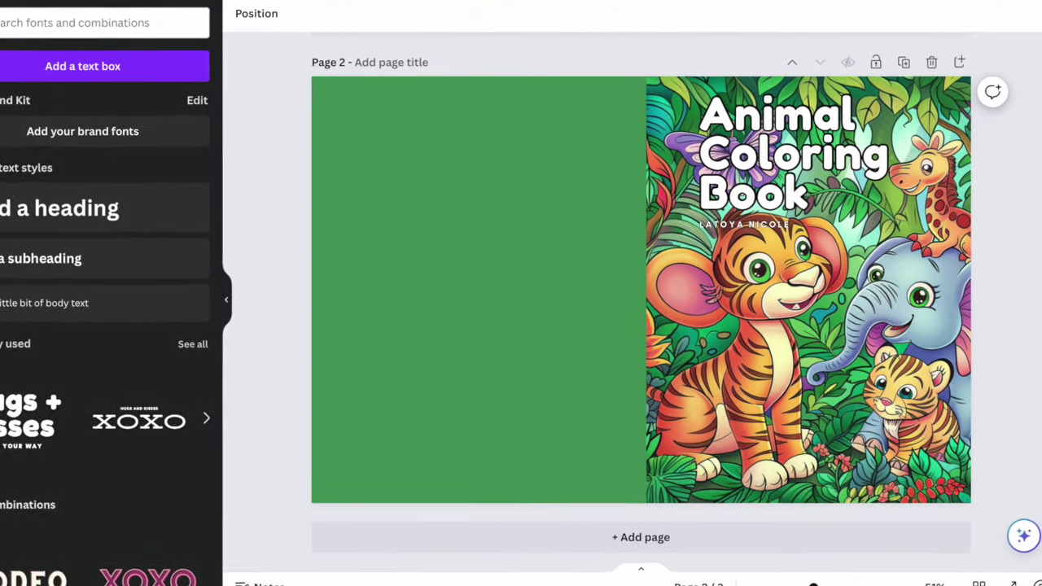
click(942, 5)
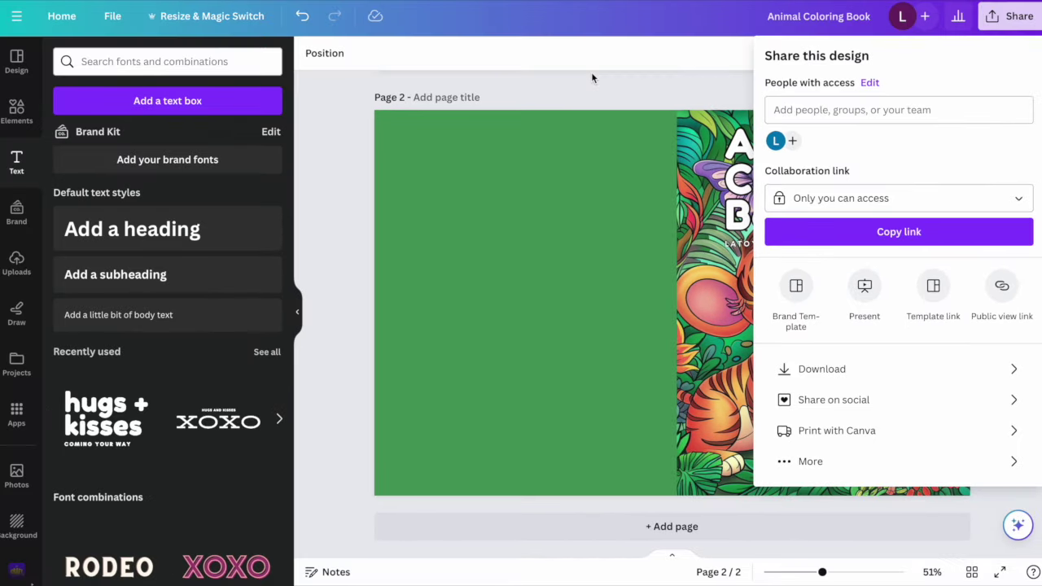
Dismiss the Share panel by clicking on the canvas.
click(592, 71)
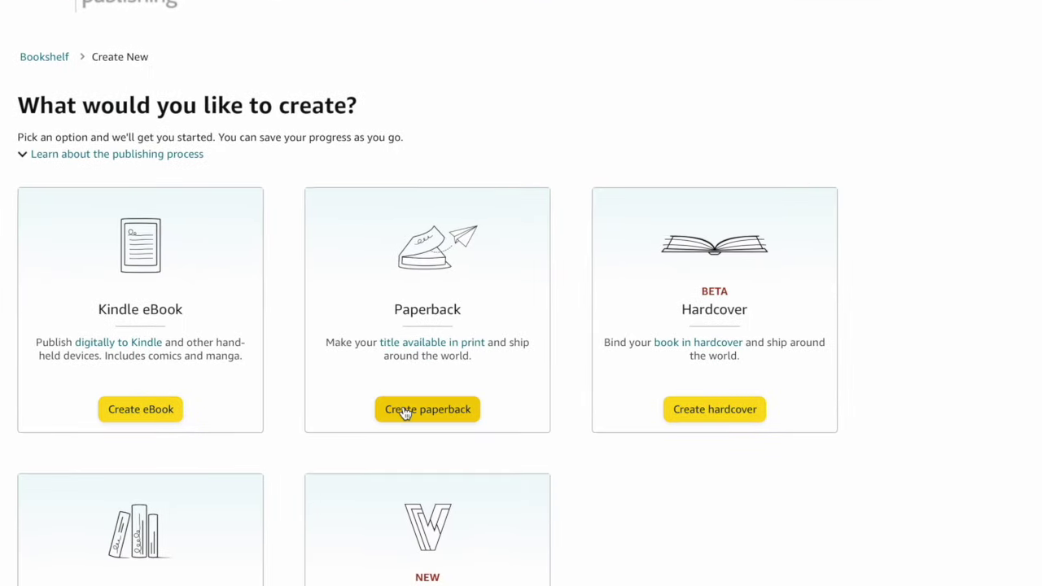
Start a new paperback in KDP and choose its categories in Paperback Details.
click(404, 414)
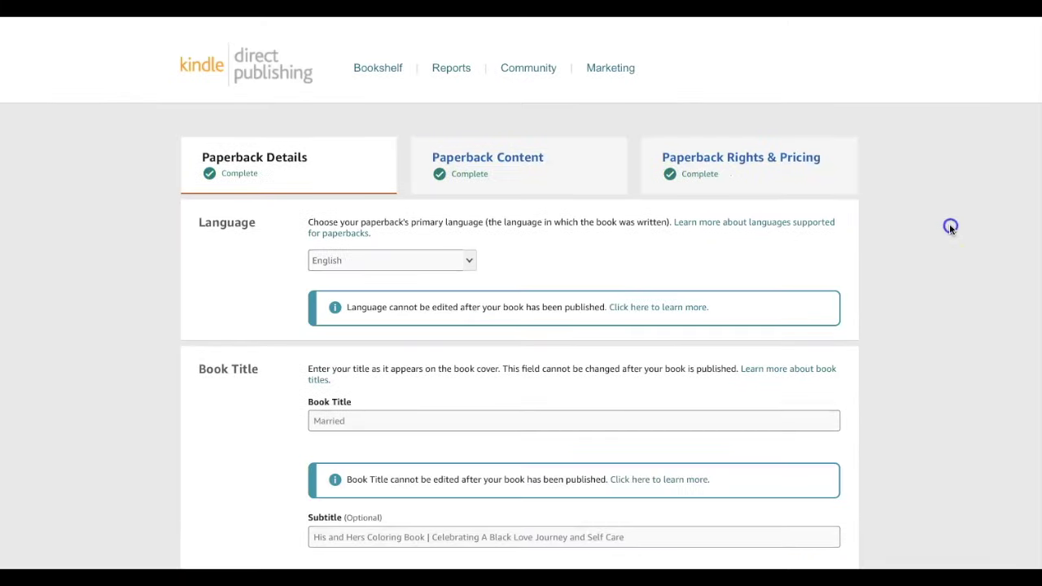
scroll(950, 228, down, 9)
scroll(950, 228, down, 12)
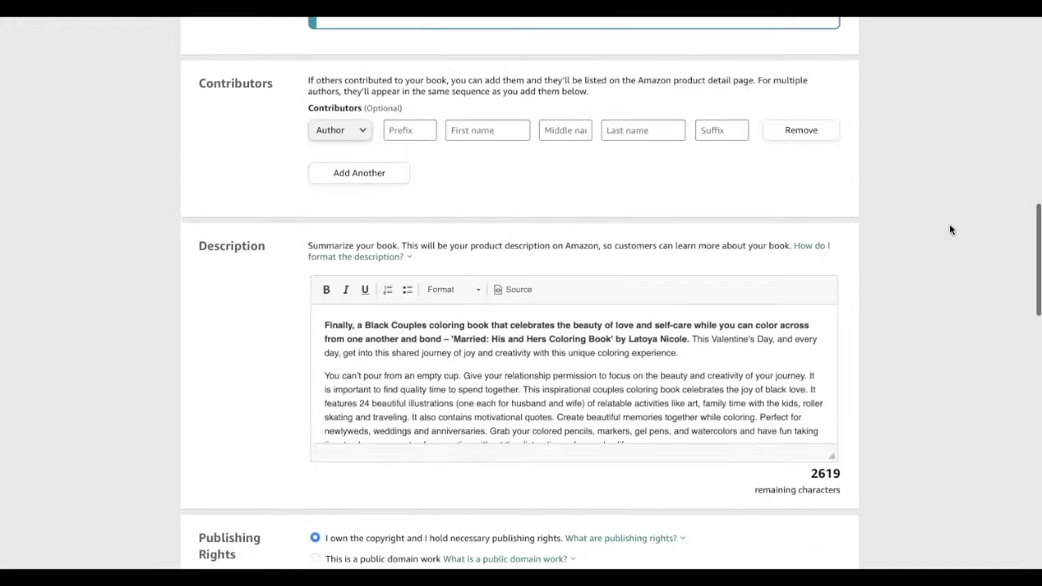
click(658, 248)
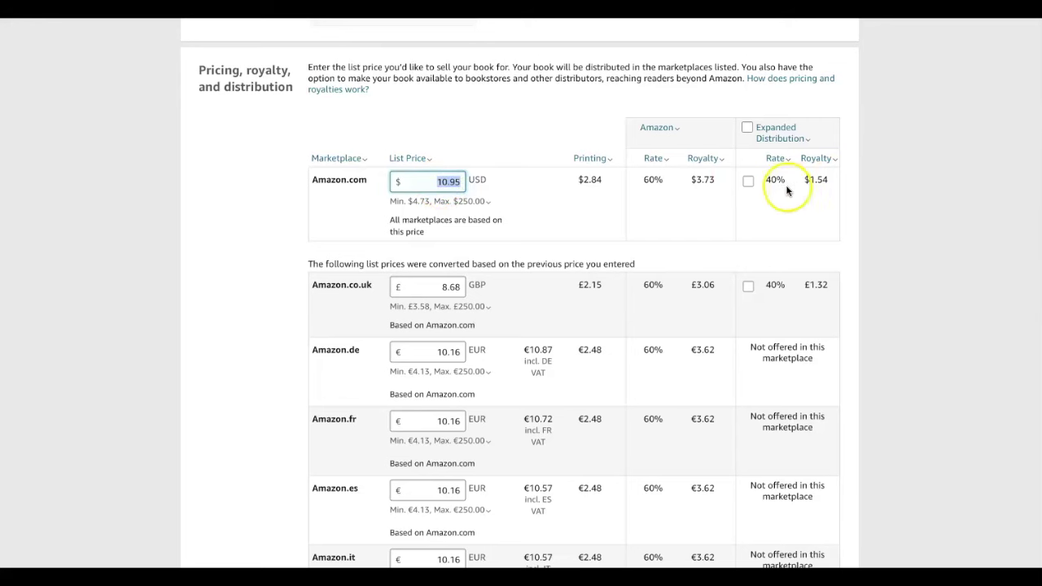
Check the Amazon.com royalty for the $10.95 list price and scroll down to Publish.
drag(645, 178, 720, 180)
click(963, 186)
scroll(965, 186, down, 5)
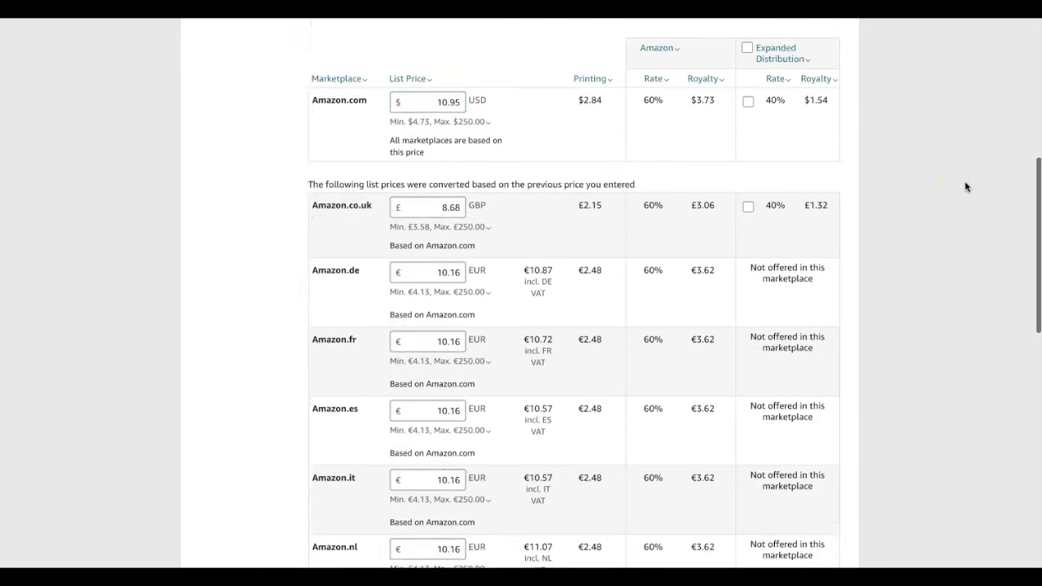
scroll(965, 186, down, 5)
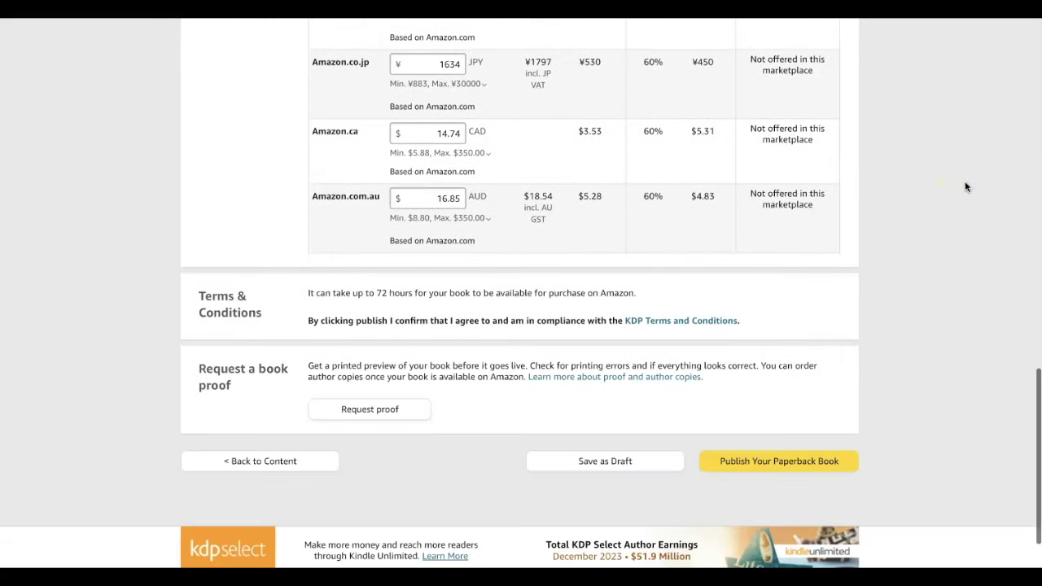